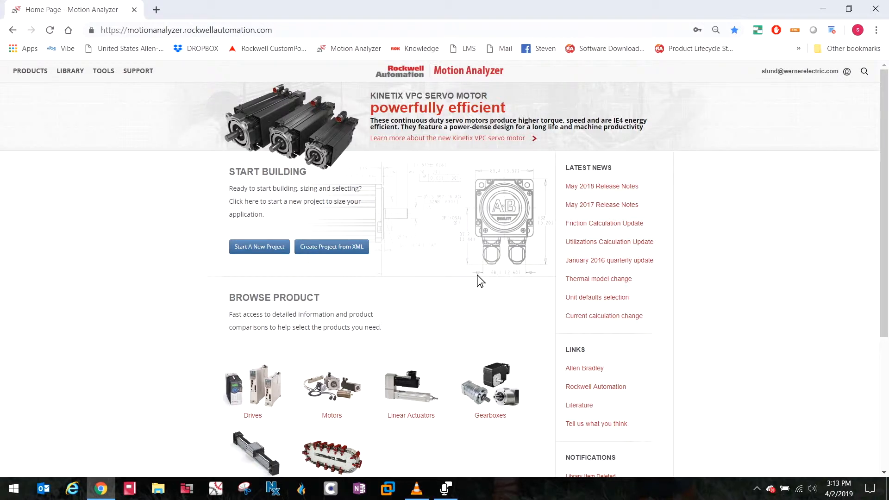
# Open the project library
pyautogui.scroll(-2, 481, 281)
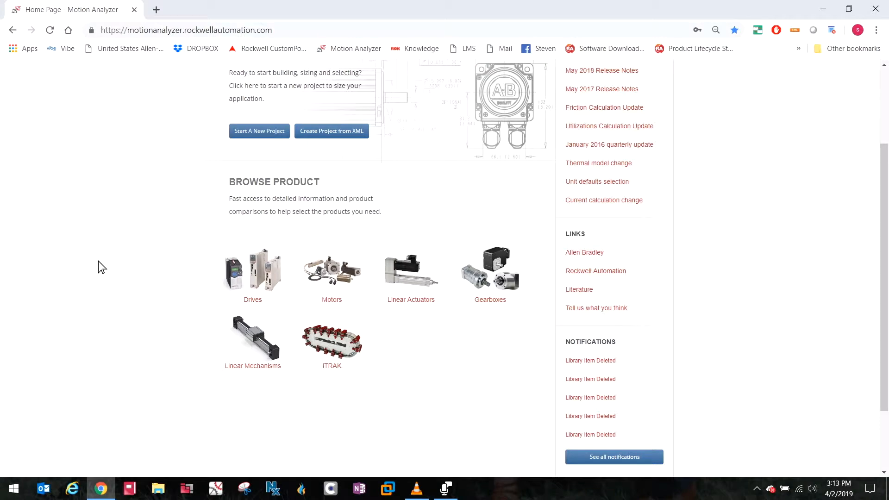
pyautogui.scroll(3, 99, 268)
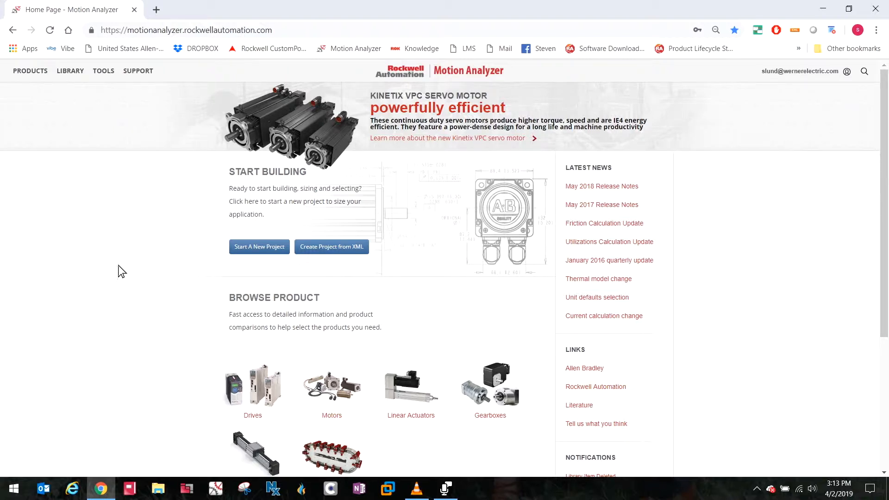
pyautogui.click(77, 75)
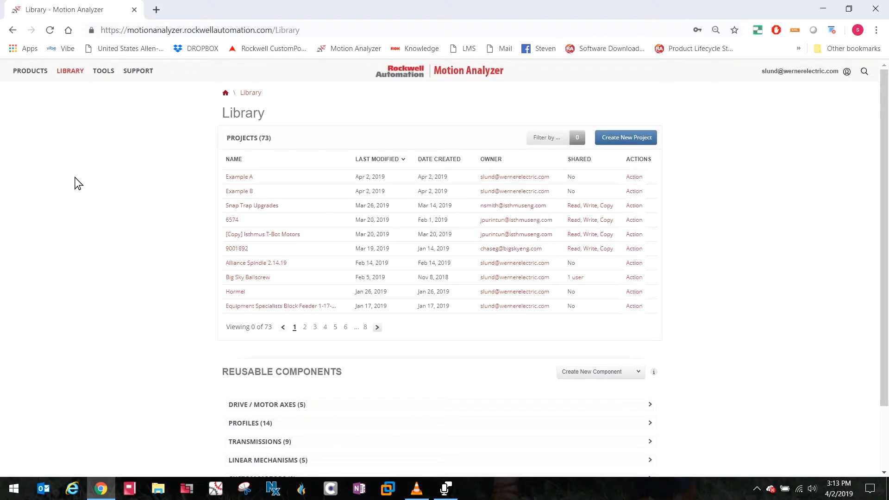
pyautogui.moveTo(575, 218)
pyautogui.click(639, 193)
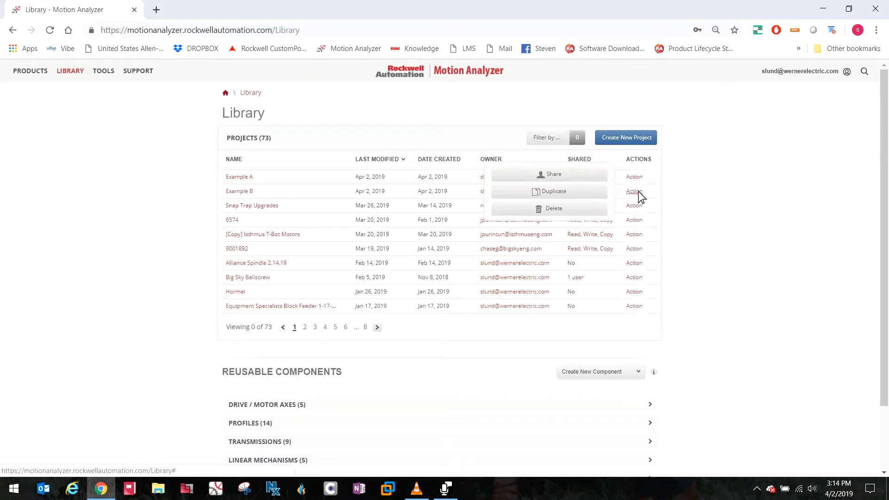
pyautogui.click(542, 178)
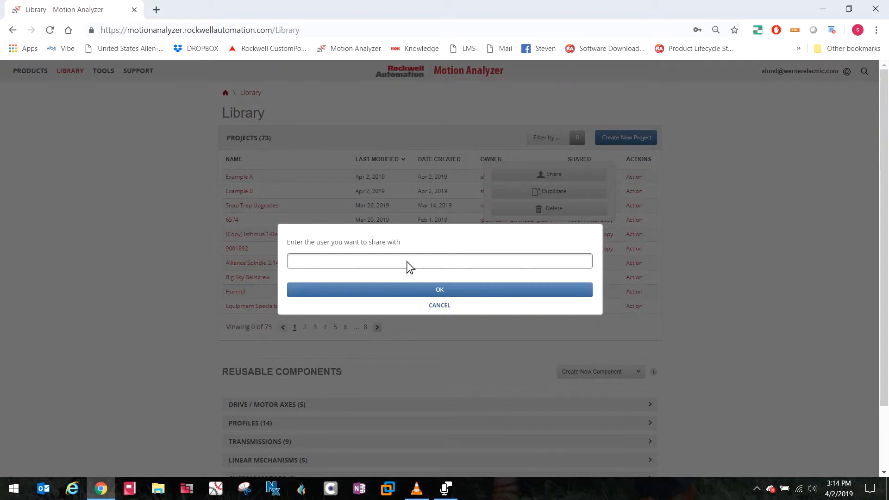
pyautogui.click(446, 306)
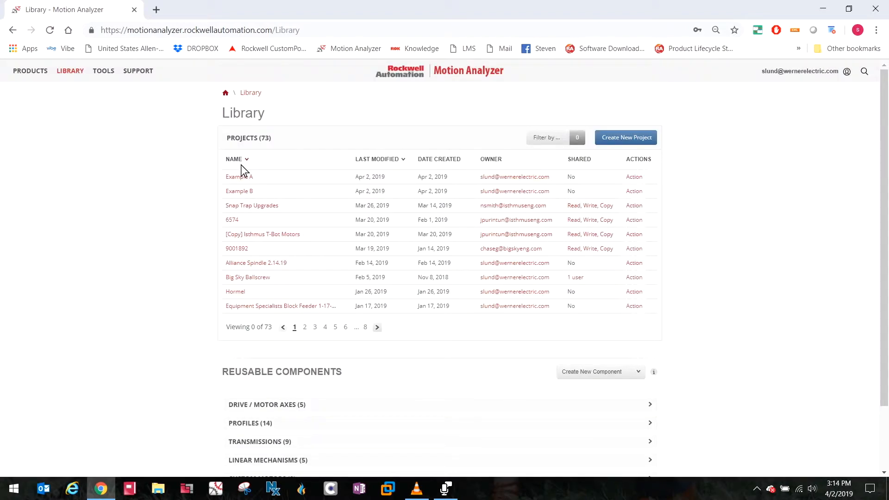
# Open project Example B and expand Axis 1's details
pyautogui.click(237, 191)
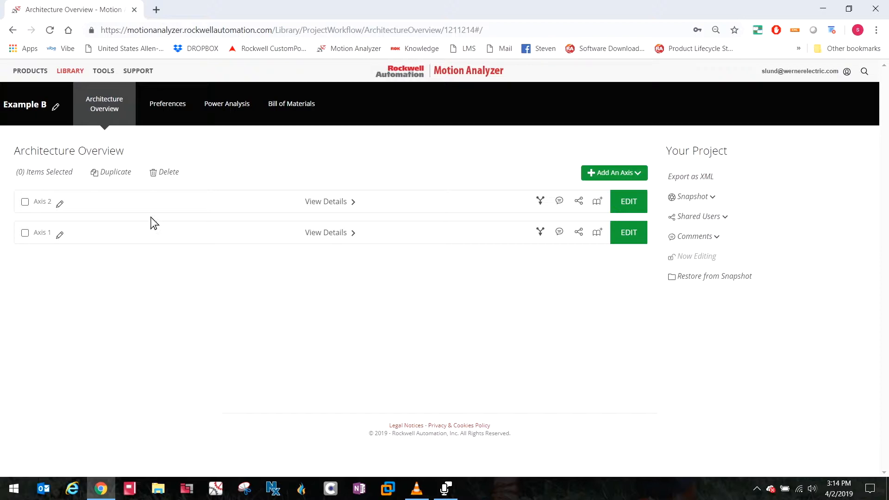
pyautogui.click(353, 234)
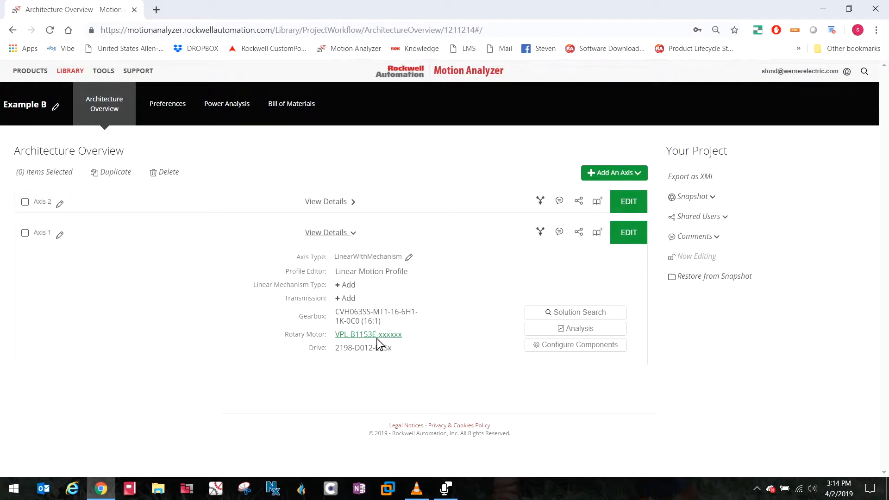
# Open Axis 1 for editing with the Linear motion type and continue to its profile editor
pyautogui.click(612, 233)
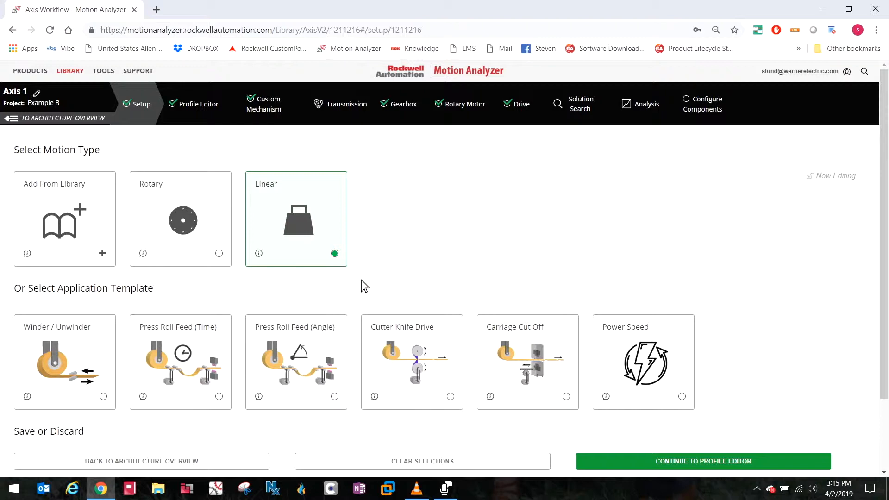
pyautogui.click(680, 465)
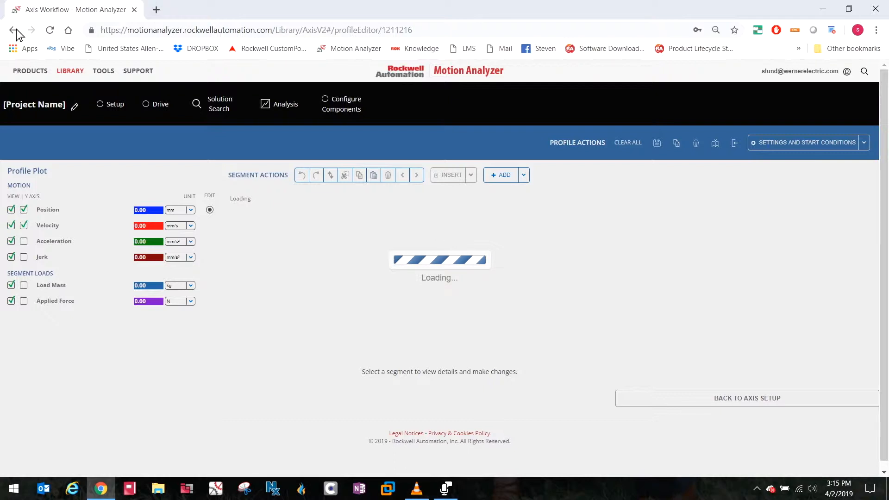
pyautogui.click(13, 29)
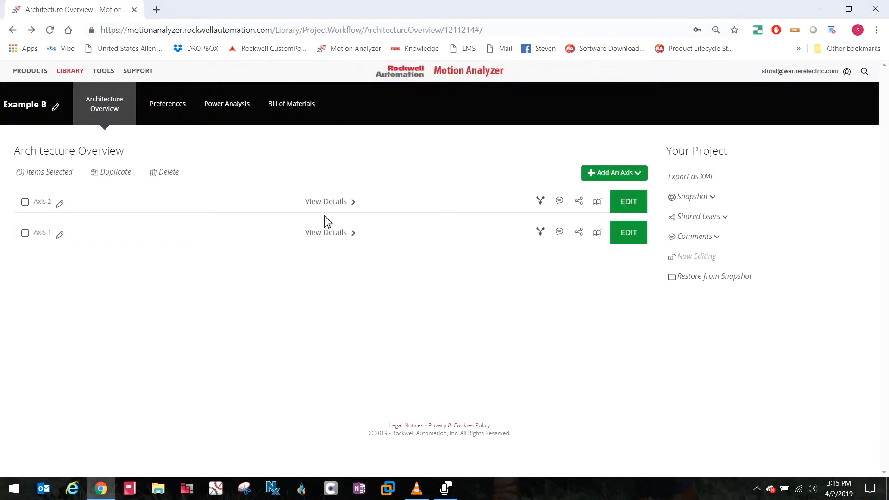
pyautogui.click(631, 237)
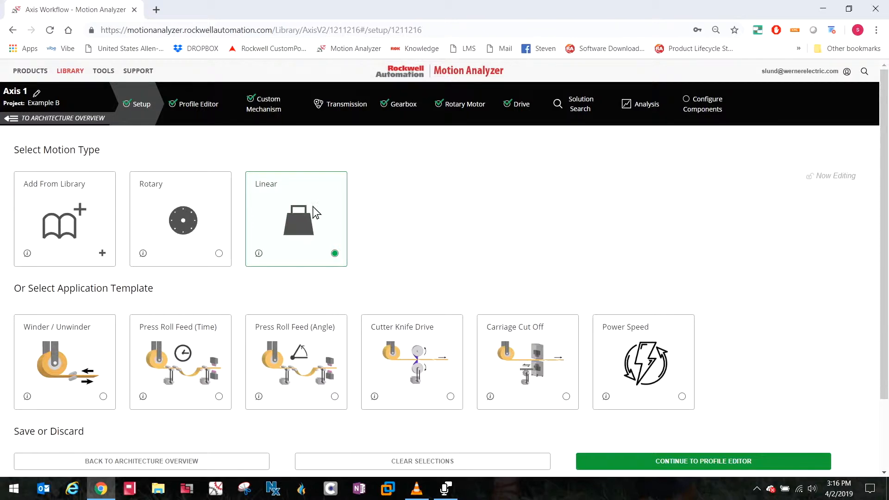
pyautogui.click(736, 460)
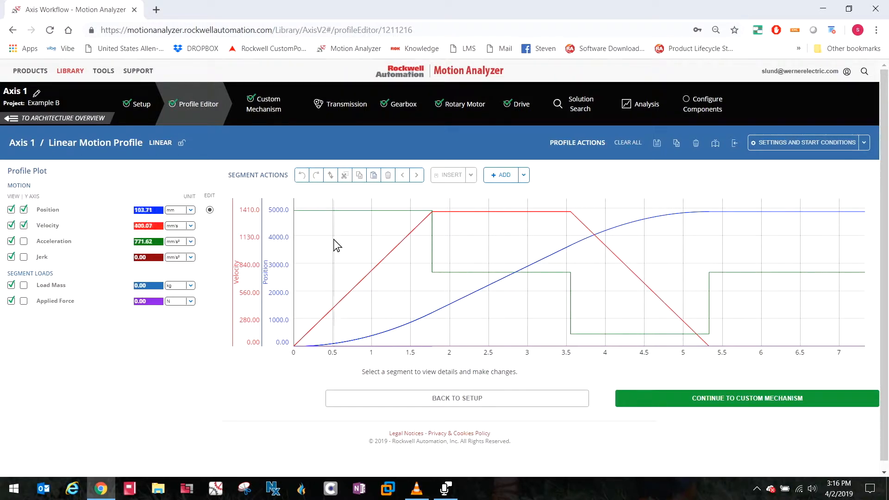
# Select the index and dwell segments of the motion profile to review their details
pyautogui.click(322, 287)
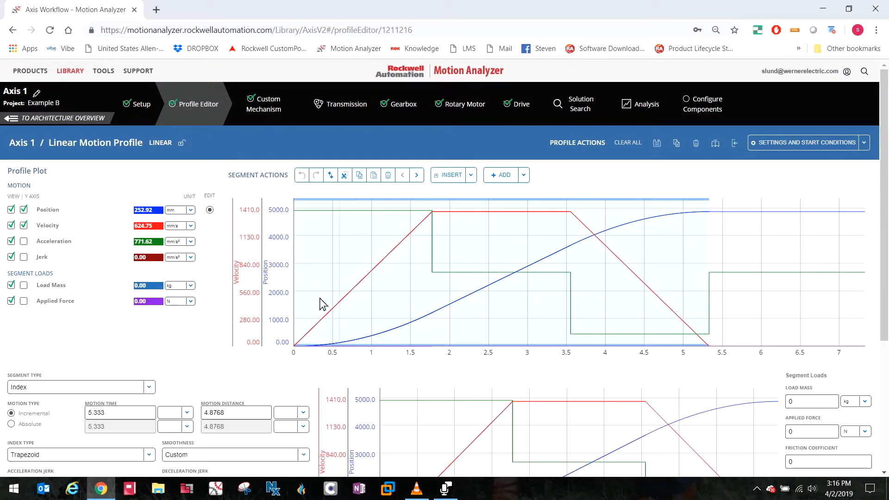
pyautogui.scroll(-2, 228, 372)
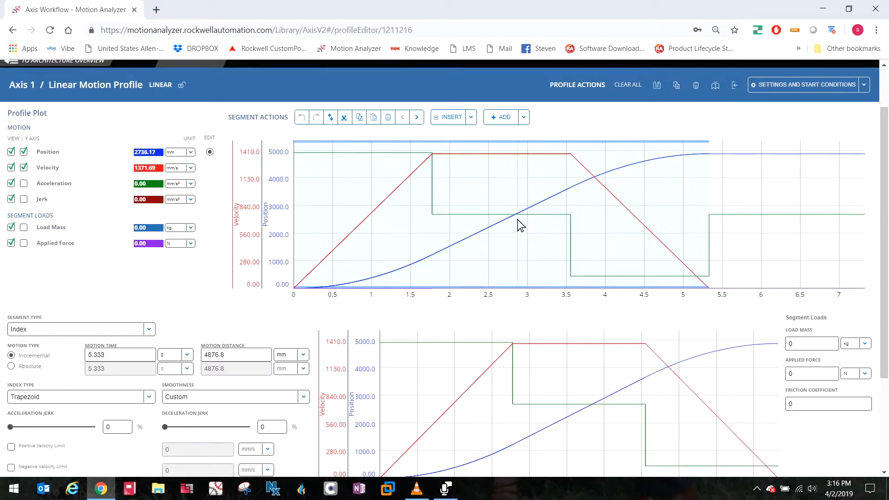
pyautogui.click(752, 183)
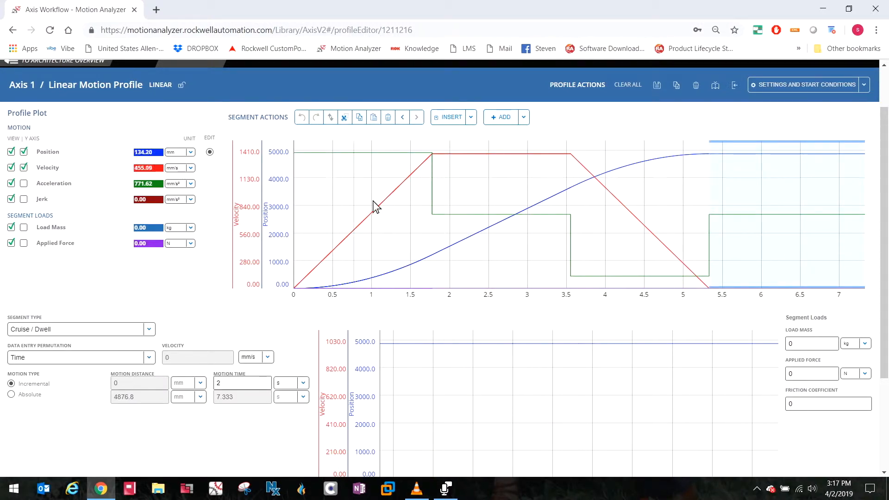
pyautogui.click(340, 211)
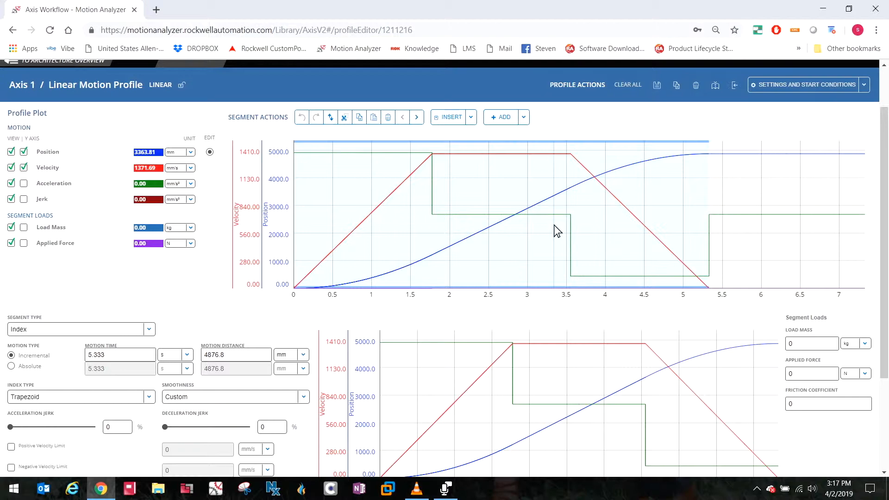
# Set the index segment's load mass to 5 lb
pyautogui.click(864, 344)
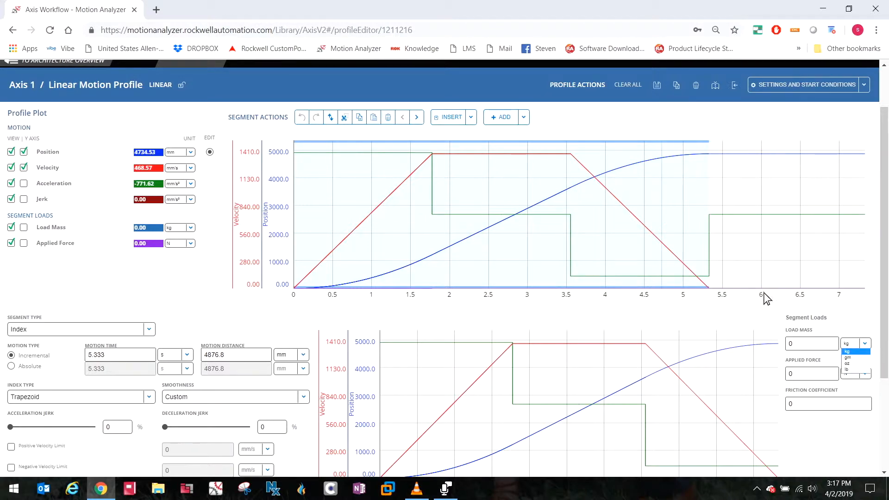
pyautogui.click(849, 369)
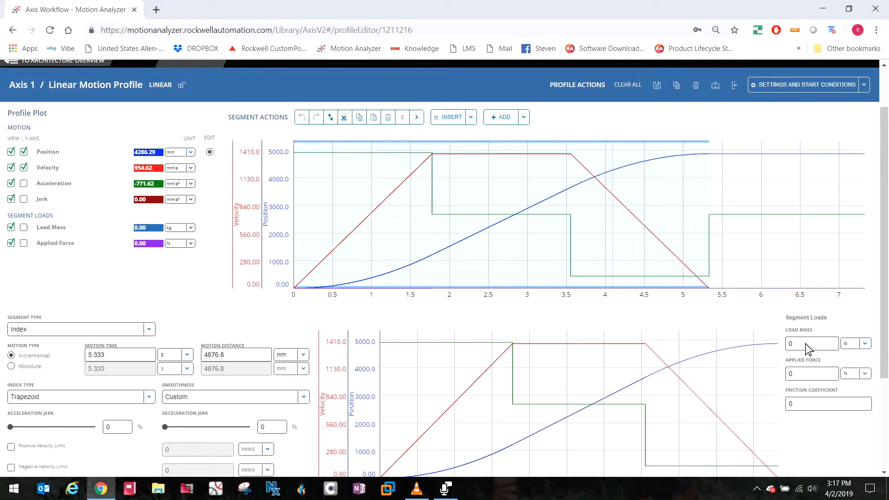
pyautogui.click(824, 347)
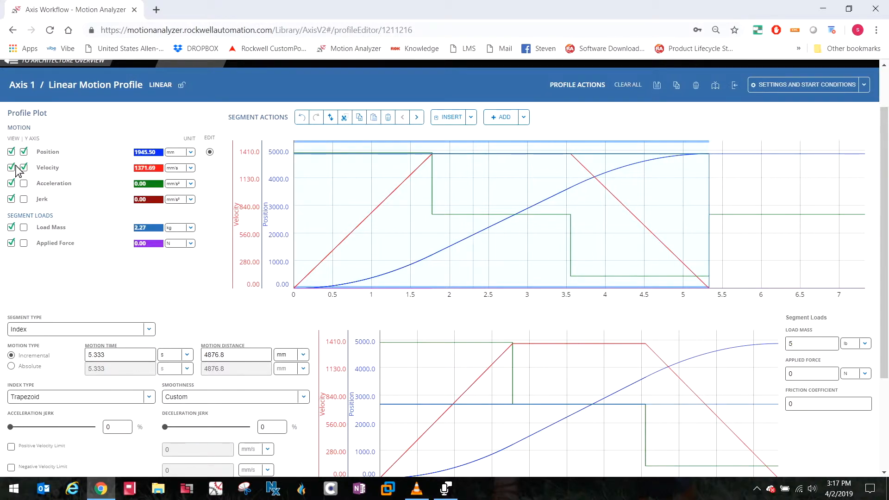
# Hide the jerk, acceleration and velocity curves and show the plotted load mass in lb
pyautogui.click(11, 199)
pyautogui.click(11, 184)
pyautogui.click(11, 167)
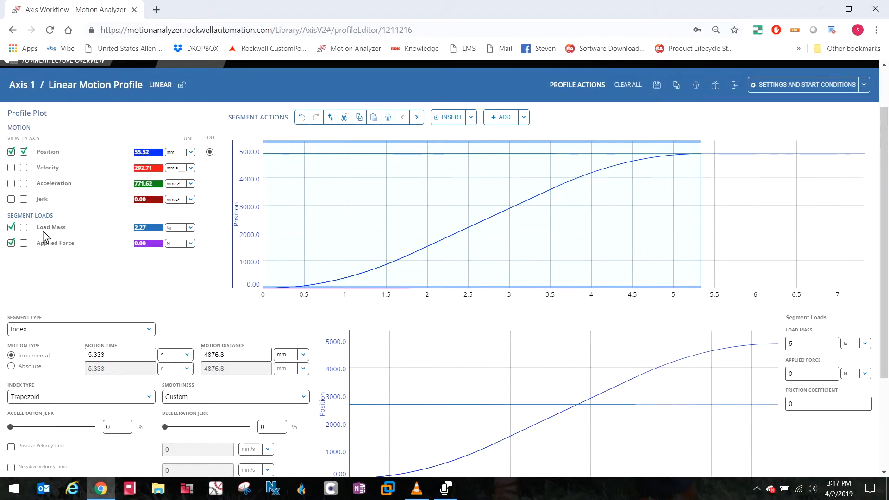
pyautogui.click(190, 227)
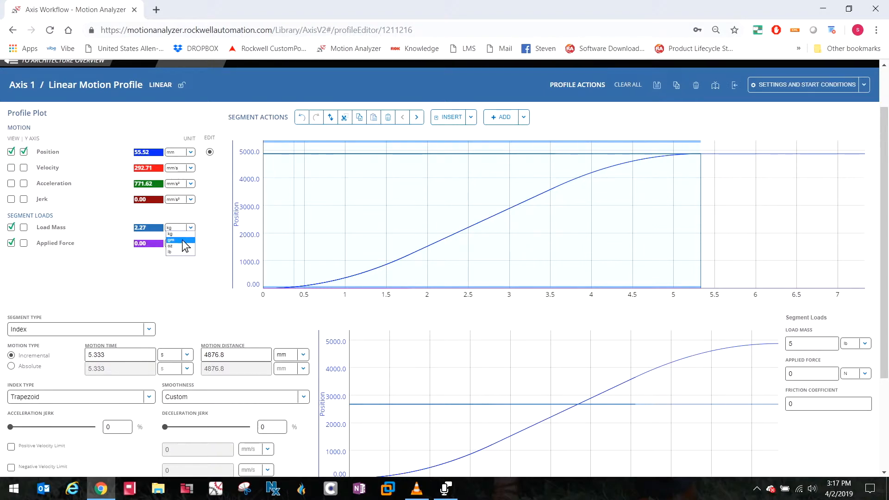
pyautogui.click(181, 252)
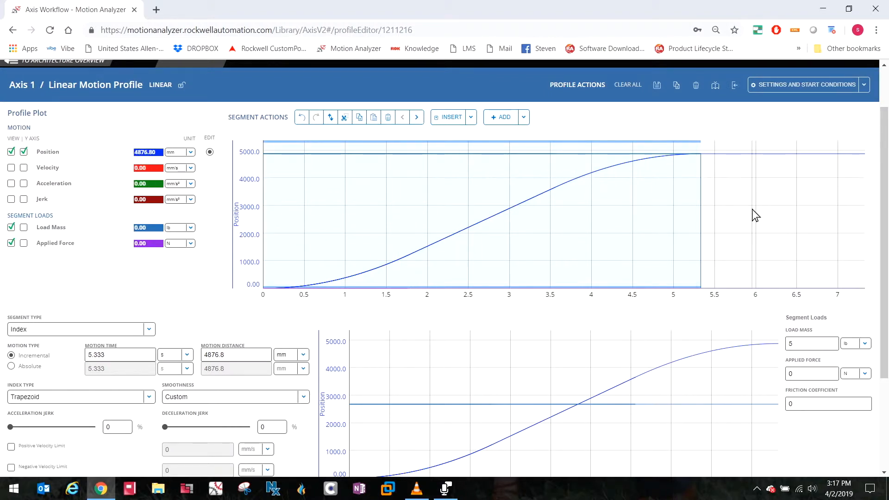
# Select the dwell segment and the index segment to compare their load settings
pyautogui.click(726, 188)
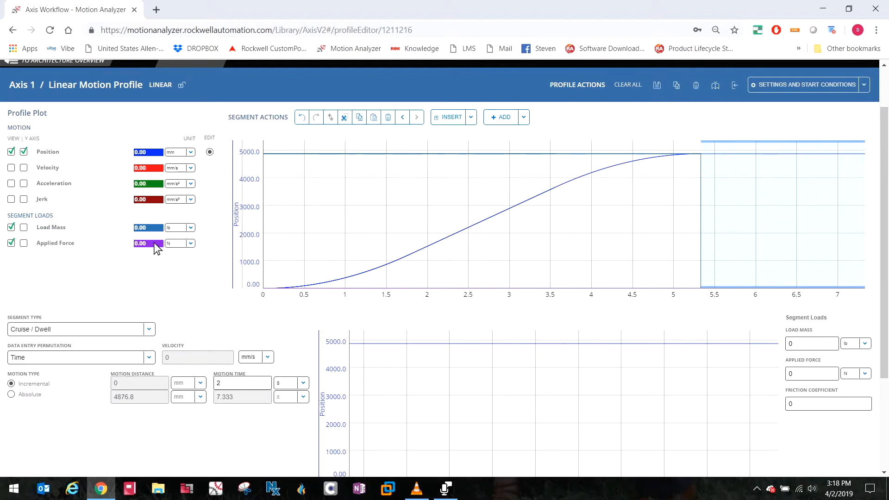
pyautogui.click(392, 198)
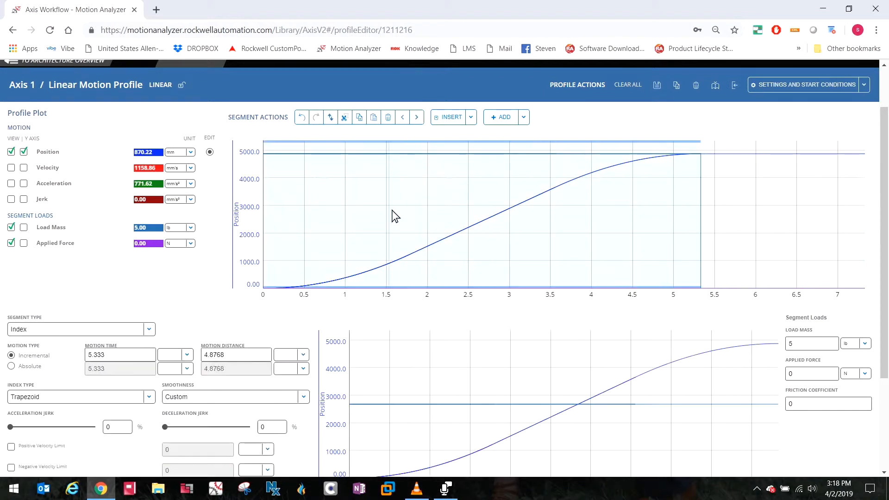
# Add an additional mass load to the profile
pyautogui.click(527, 122)
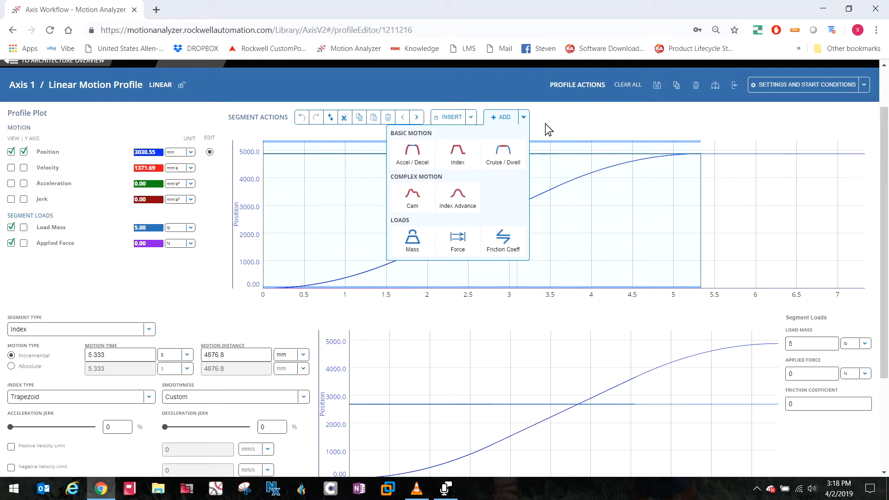
pyautogui.click(525, 118)
pyautogui.click(525, 120)
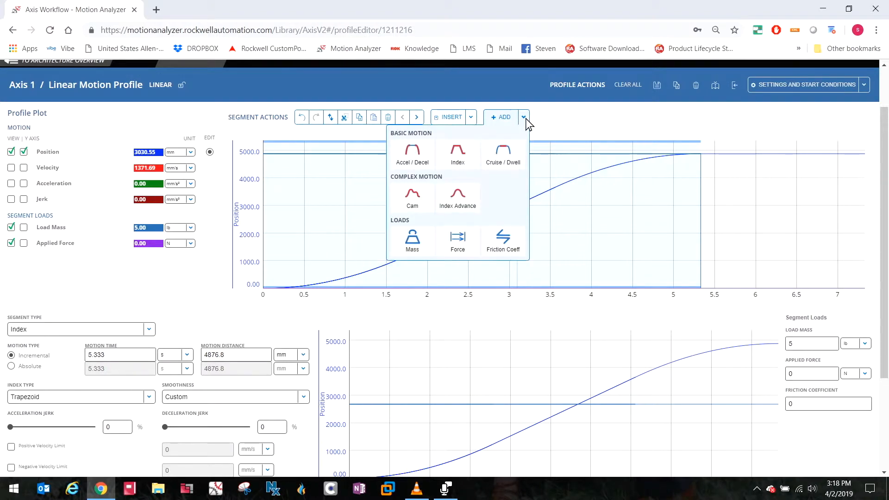
pyautogui.click(419, 245)
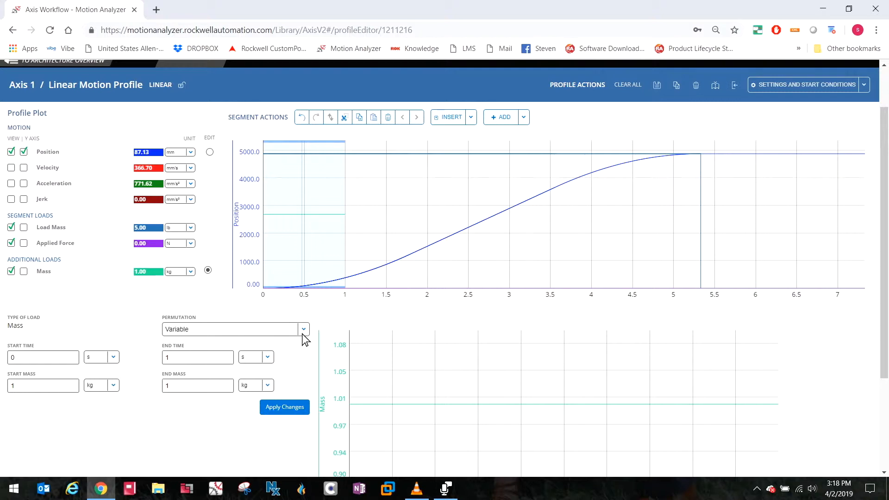
# Set the mass load to Constant with a full load of 5 lb
pyautogui.click(303, 329)
pyautogui.click(283, 341)
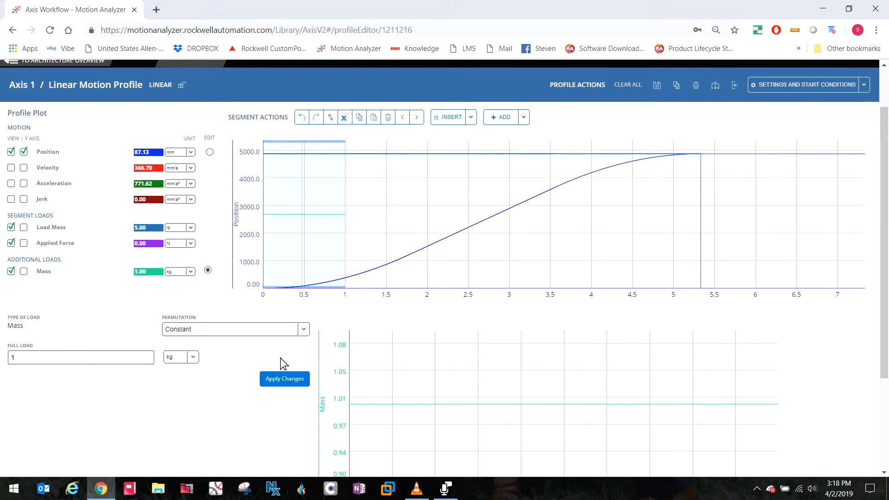
pyautogui.click(192, 357)
pyautogui.click(182, 390)
pyautogui.tripleClick(14, 357)
pyautogui.write('5')
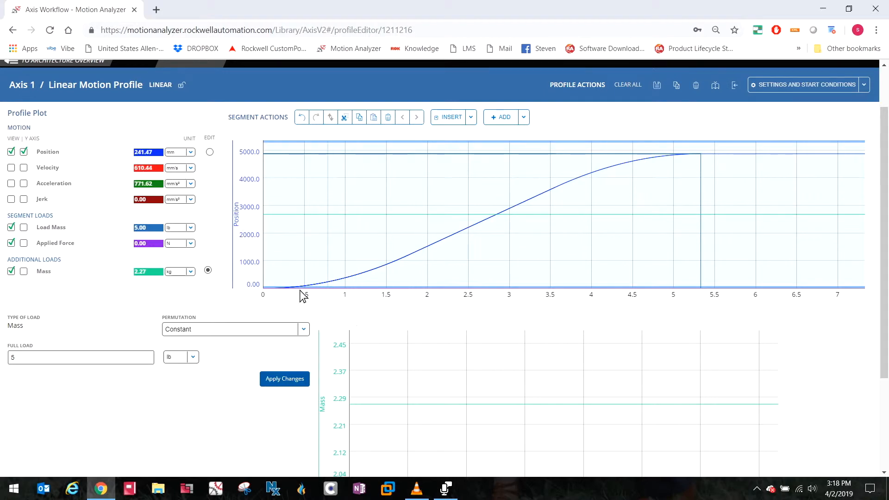
# Switch editing back to the motion profile and select the index segment
pyautogui.click(211, 153)
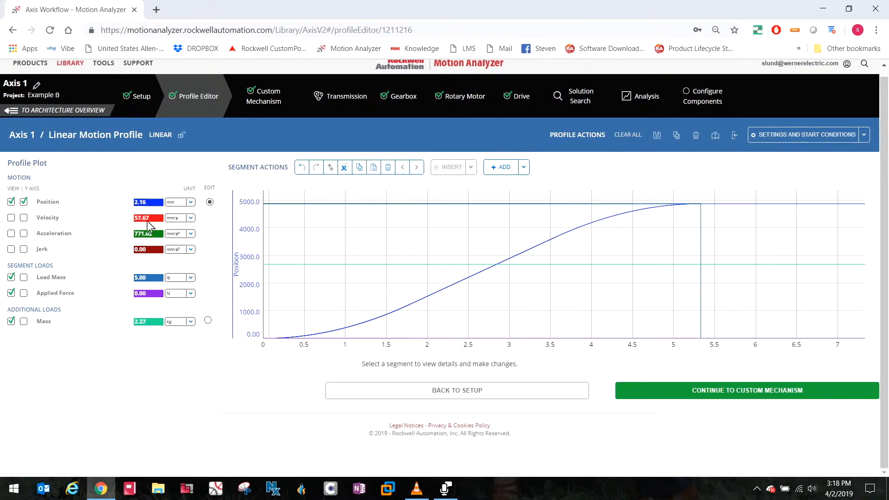
pyautogui.click(461, 243)
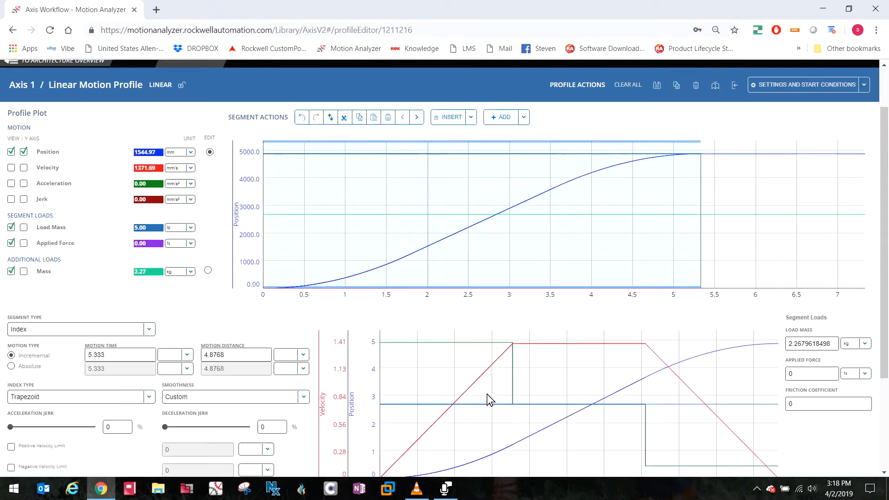
pyautogui.scroll(-3, 162, 312)
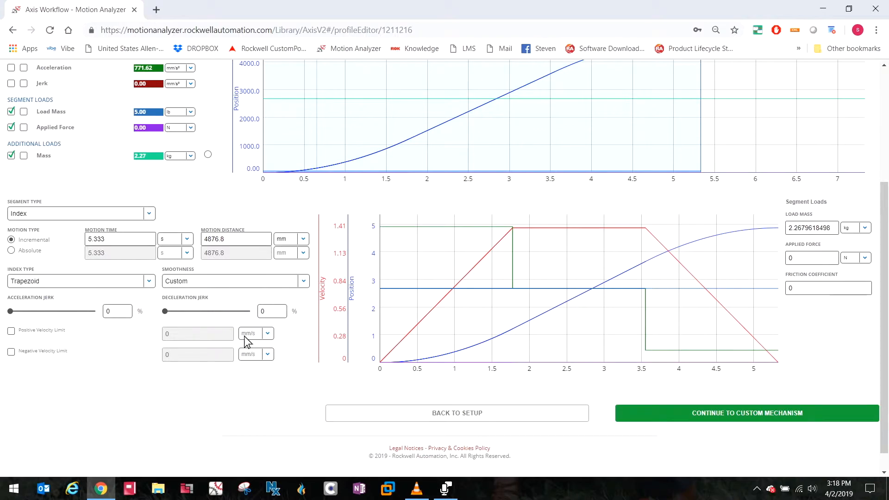
pyautogui.scroll(1, 168, 274)
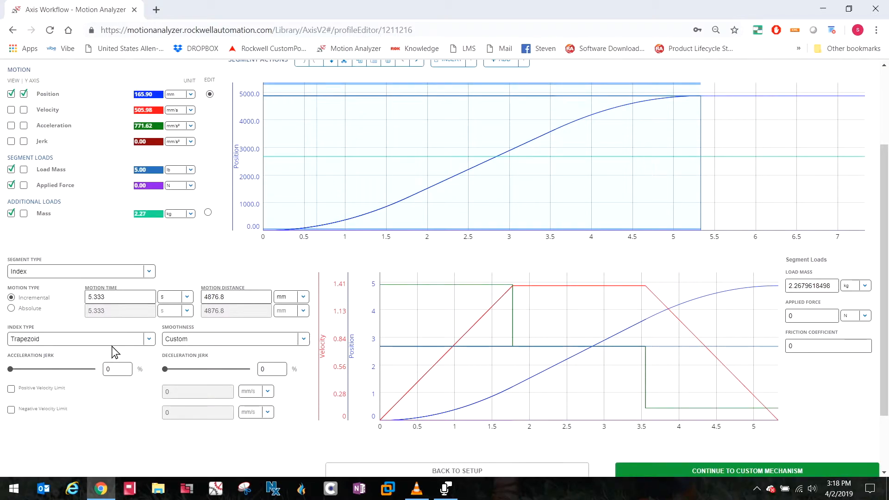
# Show the velocity, acceleration and jerk curves on the plot again
pyautogui.click(23, 110)
pyautogui.click(23, 125)
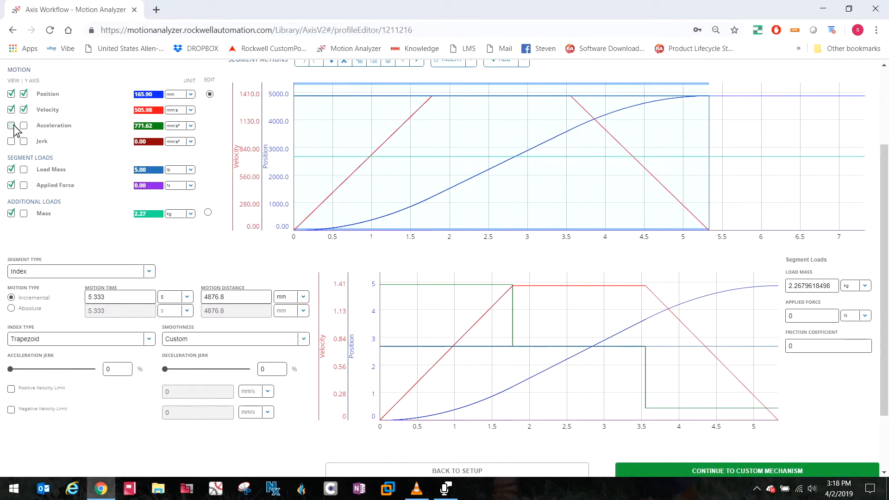
pyautogui.click(23, 141)
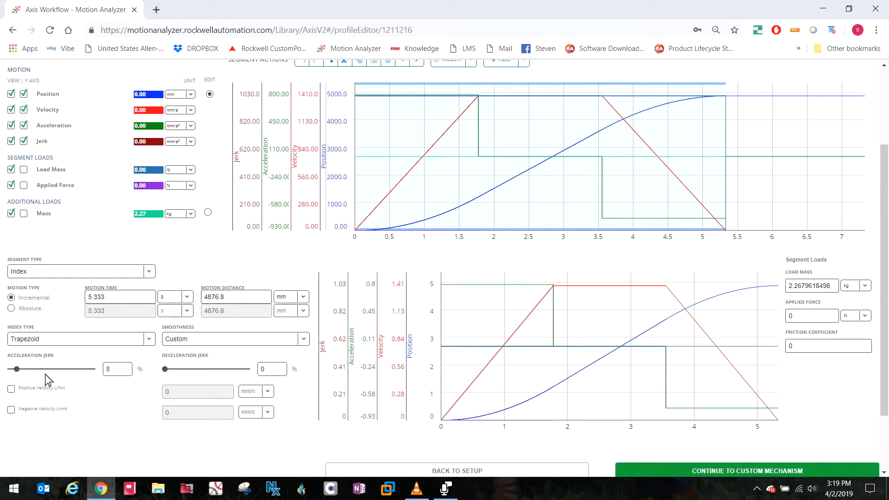
# Try 100 % acceleration and deceleration jerk on the index segment, then return both jerk values to 0 %
pyautogui.moveTo(46, 374); pyautogui.dragTo(116, 384)
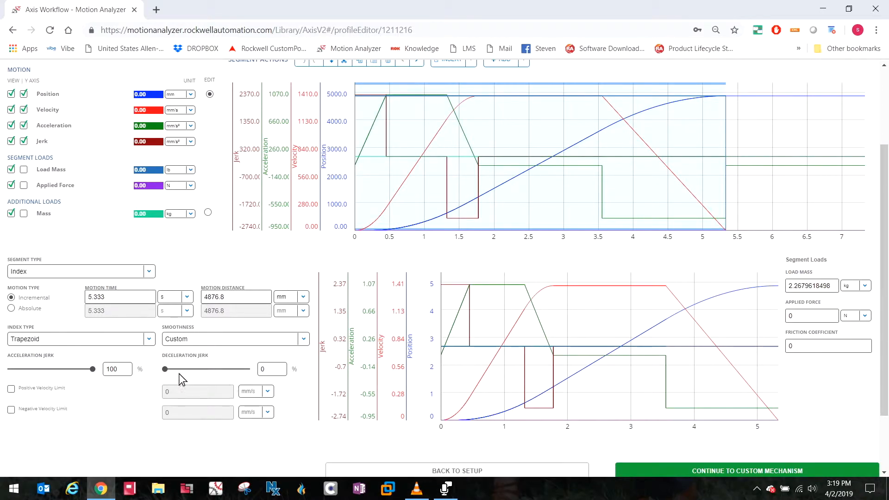
pyautogui.moveTo(170, 372); pyautogui.dragTo(262, 372)
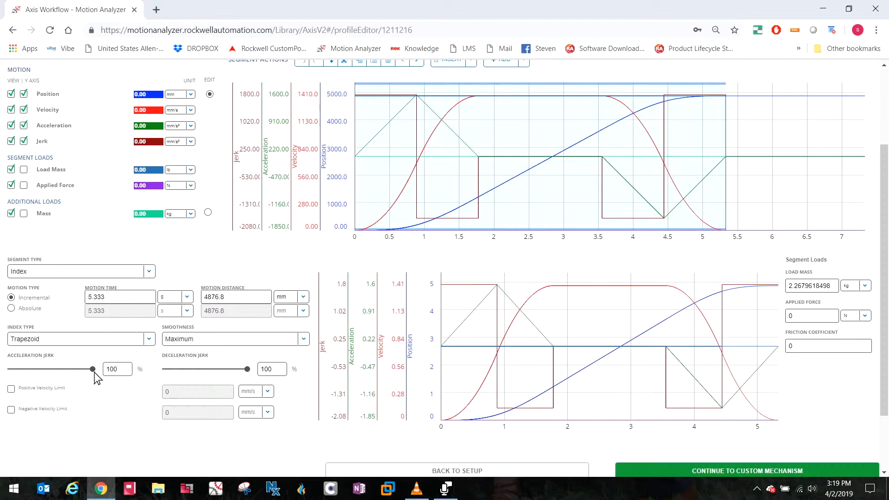
pyautogui.moveTo(92, 370); pyautogui.dragTo(8, 369)
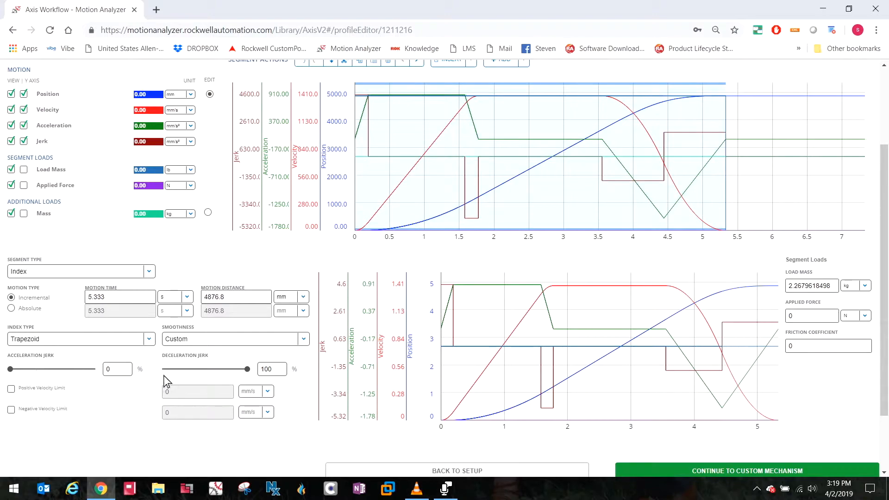
pyautogui.moveTo(247, 373); pyautogui.dragTo(188, 373)
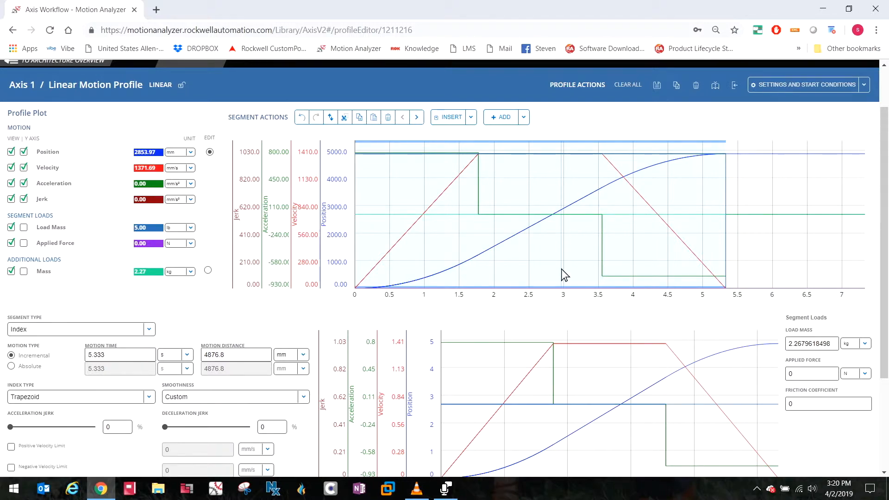
# Move on to the Custom Mechanism step of the axis workflow
pyautogui.scroll(1, 564, 275)
pyautogui.scroll(1, 455, 110)
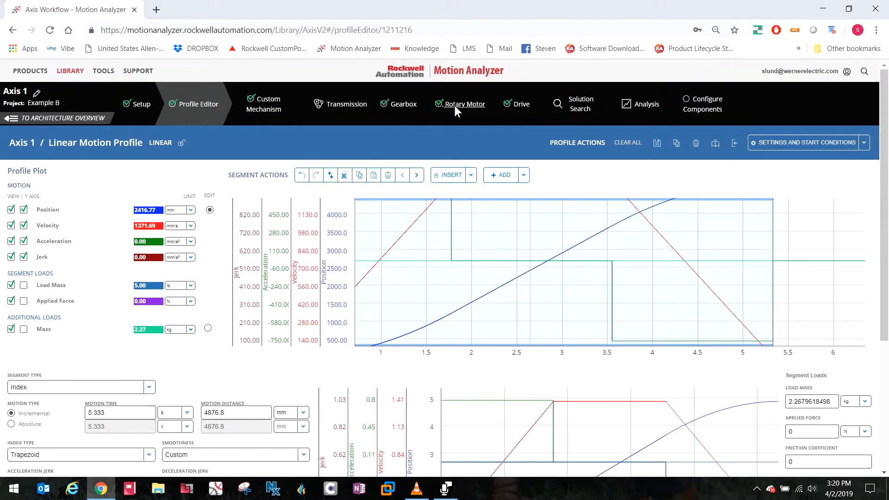
pyautogui.click(265, 116)
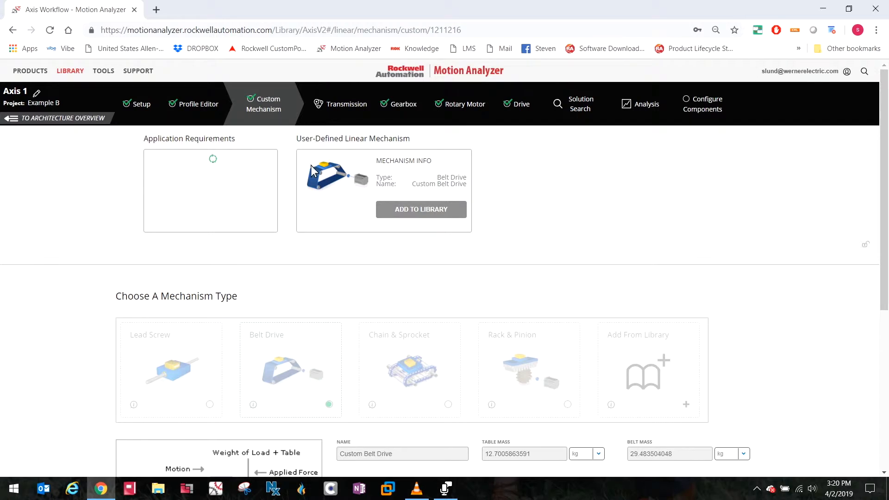
# Open the inertia calculator from the belt drive's roller inertia column
pyautogui.scroll(-1, 574, 282)
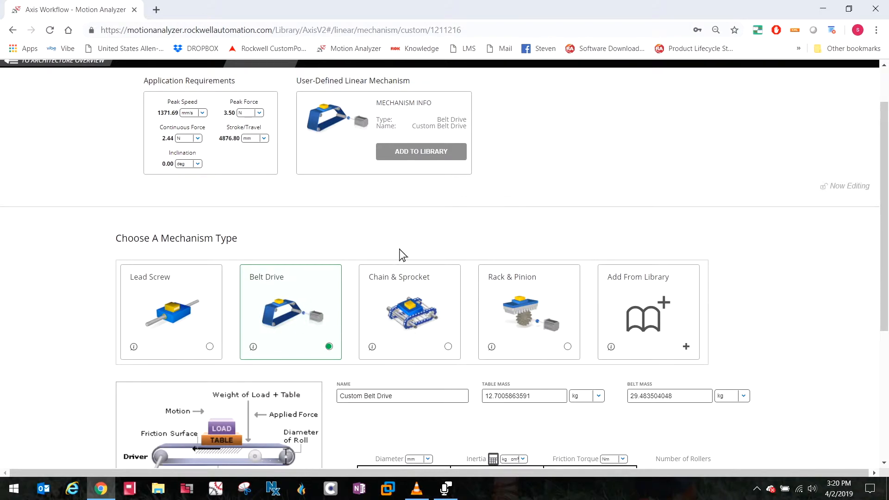
pyautogui.scroll(-1, 856, 249)
pyautogui.scroll(-2, 855, 248)
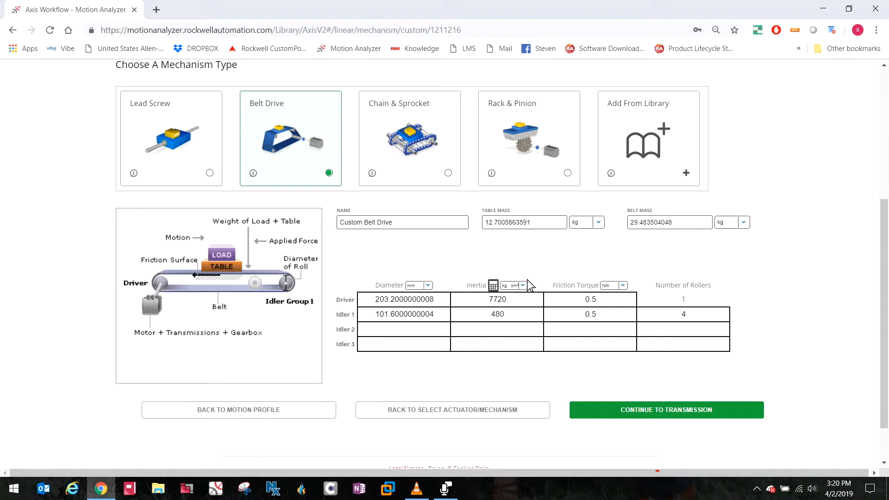
pyautogui.click(493, 285)
pyautogui.click(494, 286)
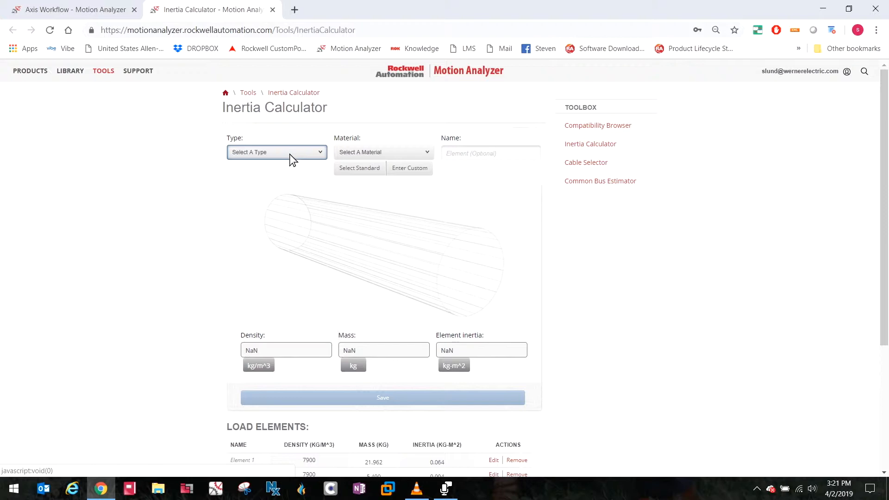
# Set up a calculator element as a Hollow Cylinder made of Steel (AISI 1020)
pyautogui.click(319, 153)
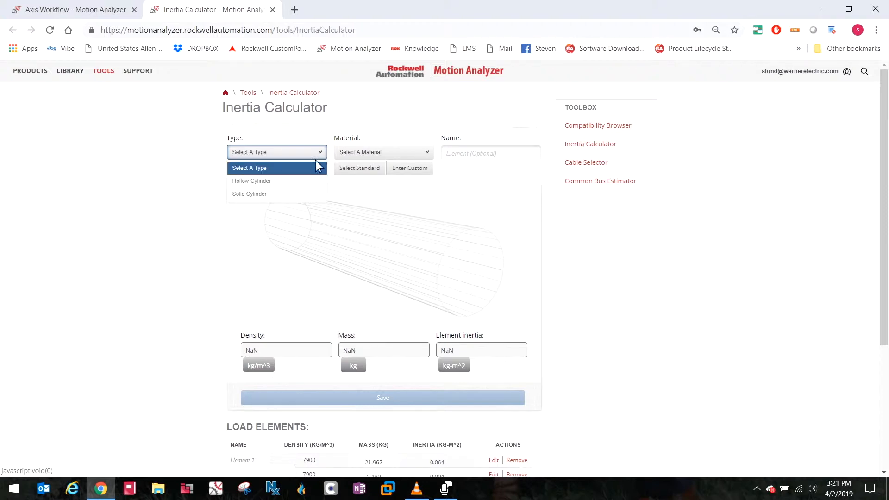
pyautogui.click(312, 186)
pyautogui.click(414, 154)
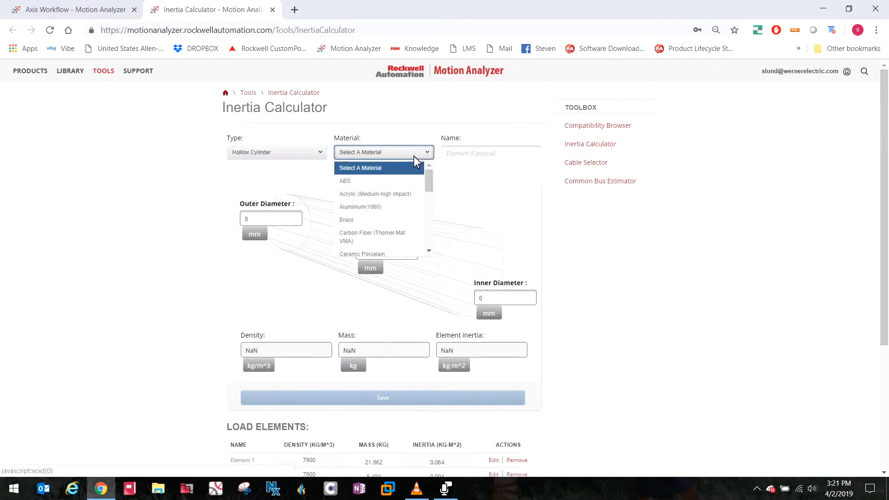
pyautogui.moveTo(429, 181); pyautogui.dragTo(430, 193)
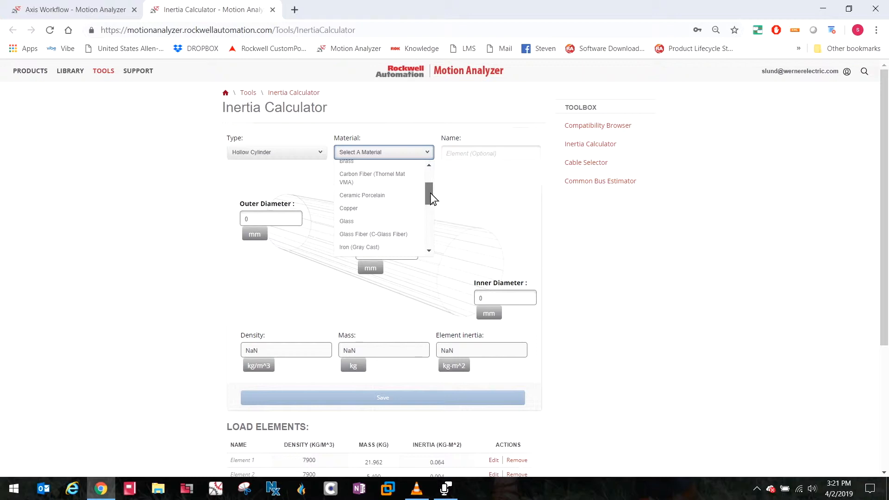
pyautogui.moveTo(430, 193); pyautogui.dragTo(434, 227)
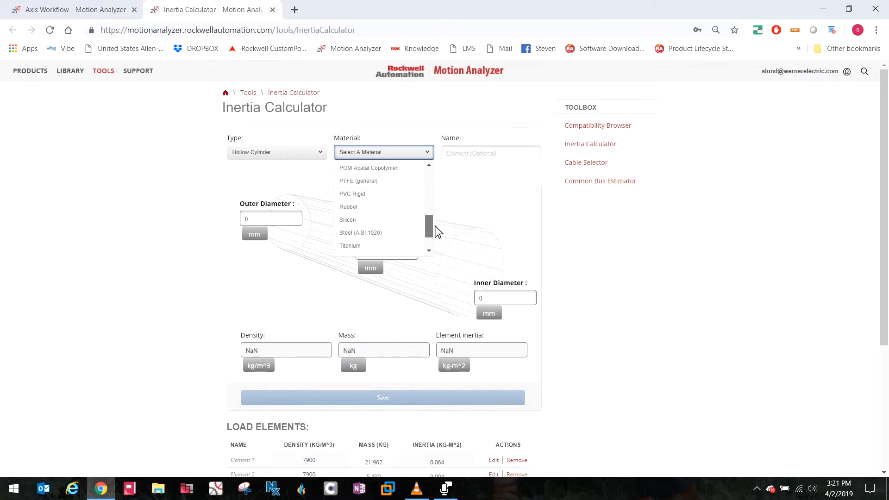
pyautogui.click(405, 232)
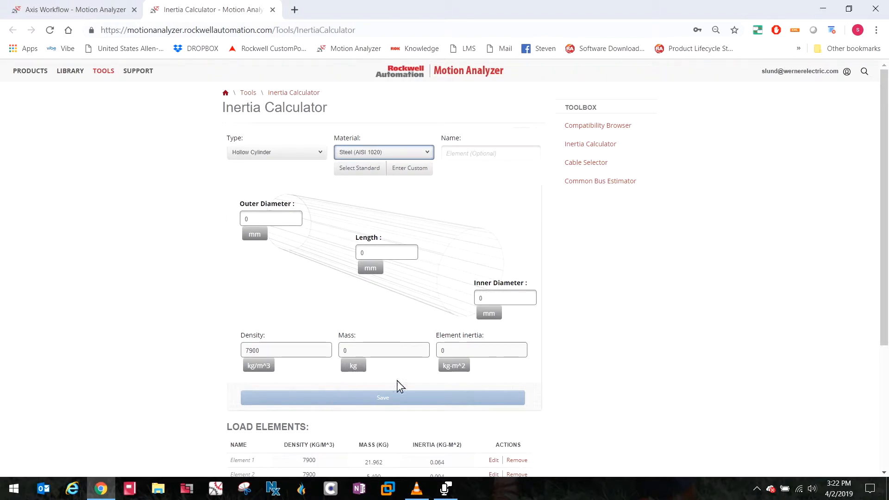
# Enter an outer diameter of 100 mm, a length of 25 mm and an inner diameter of 25 mm
pyautogui.click(299, 220)
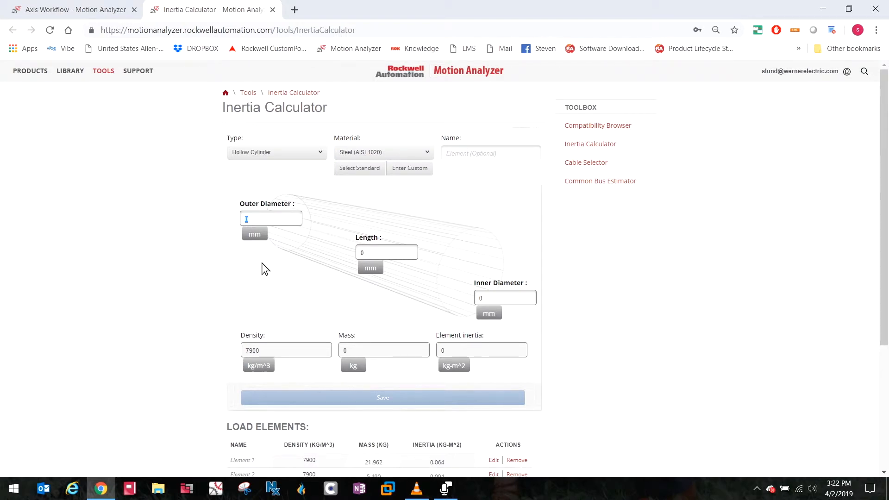
pyautogui.write('100')
pyautogui.write('25')
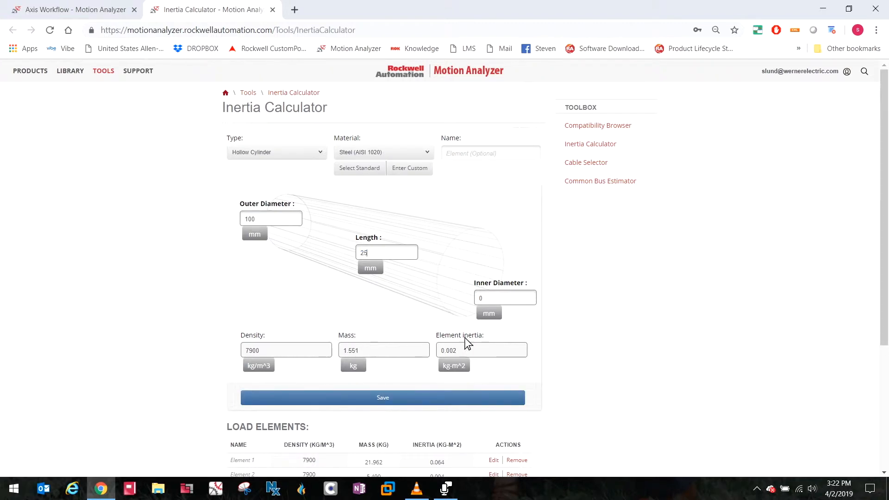
pyautogui.click(521, 299)
pyautogui.write('25')
pyautogui.click(466, 352)
# Compare the calculated element inertia with the driver roller inertia in the mechanism table
pyautogui.click(49, 10)
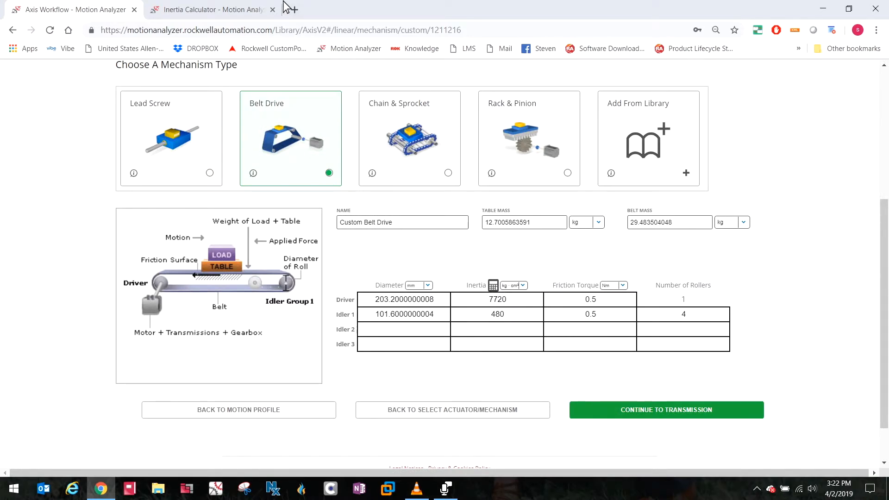
pyautogui.click(241, 11)
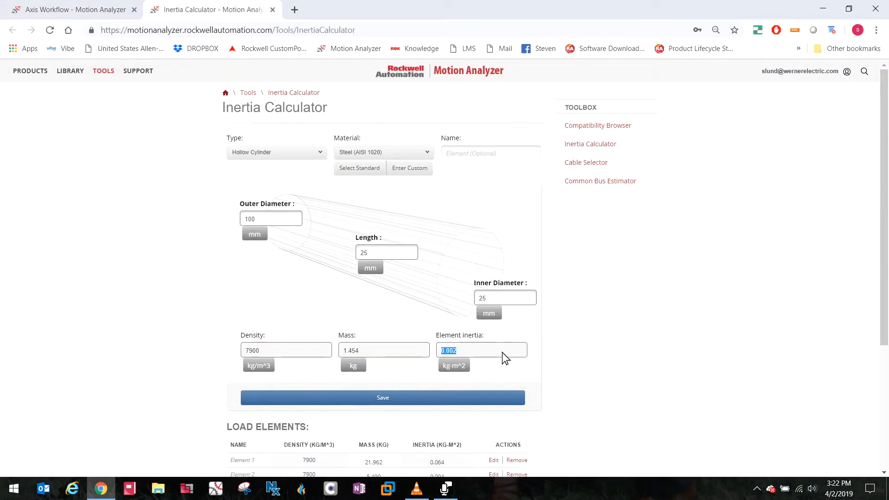
pyautogui.click(83, 11)
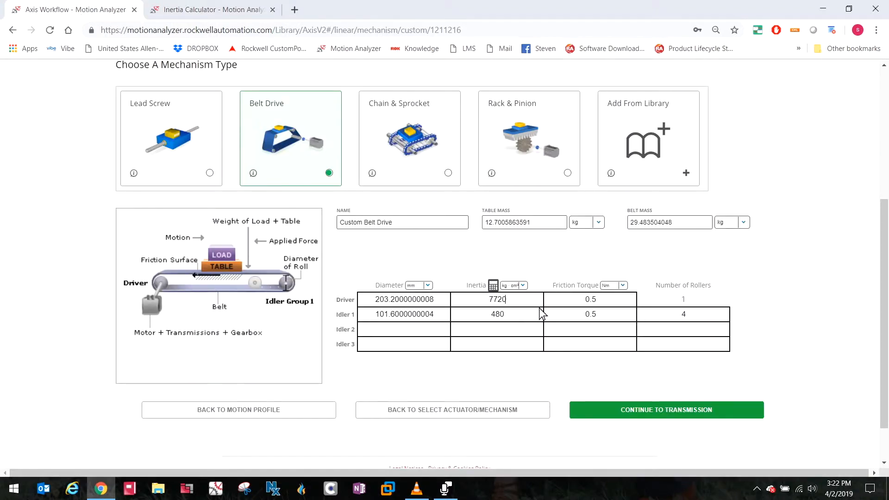
pyautogui.click(222, 11)
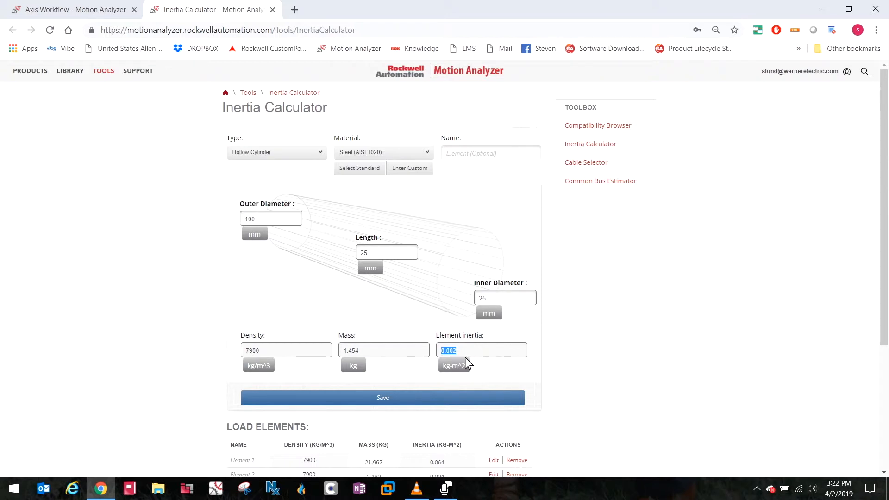
pyautogui.click(79, 10)
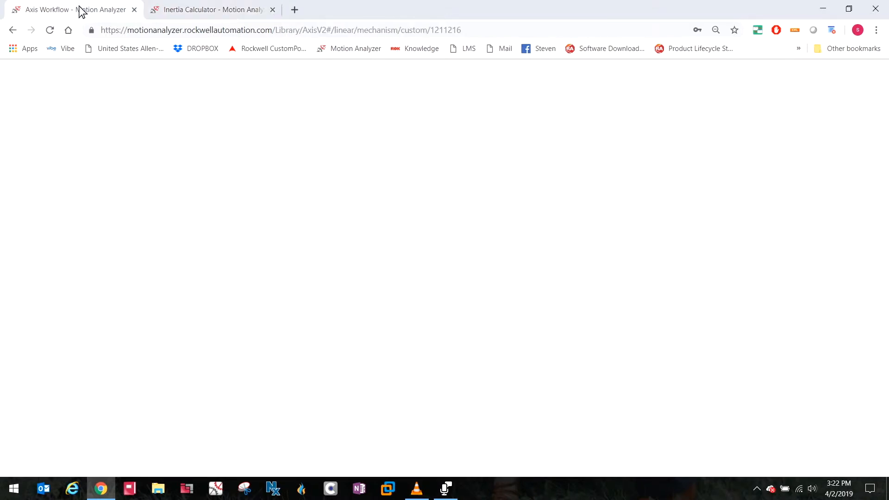
# Switch the roller inertia unit to kg·m² and set the driver inertia to 0.772
pyautogui.click(522, 286)
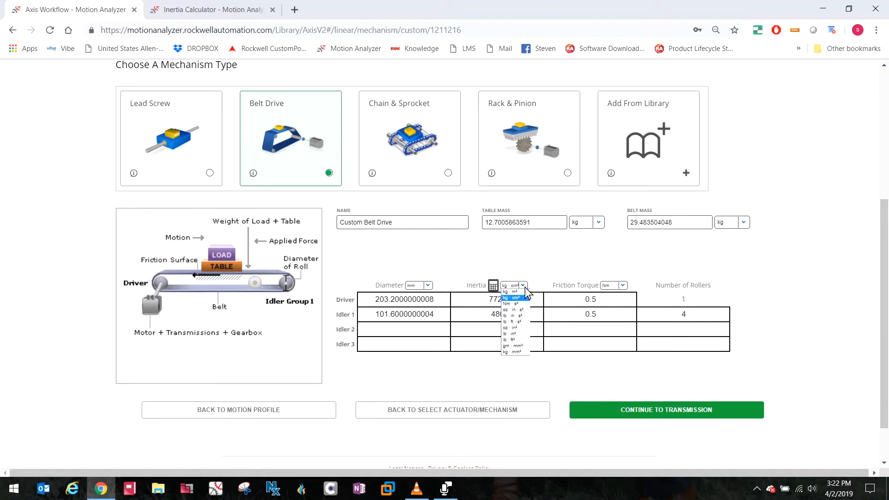
pyautogui.click(512, 293)
pyautogui.moveTo(520, 306); pyautogui.dragTo(380, 308)
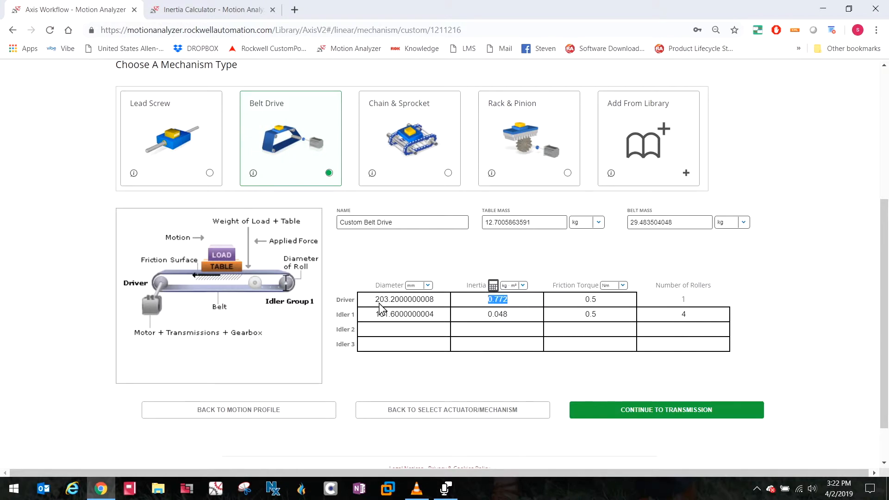
pyautogui.write('0.002')
pyautogui.press('BackSpace')
pyautogui.press('BackSpace')
pyautogui.press('BackSpace')
pyautogui.write('772')
# Continue to the Transmission step
pyautogui.scroll(5, 845, 302)
pyautogui.scroll(-6, 852, 308)
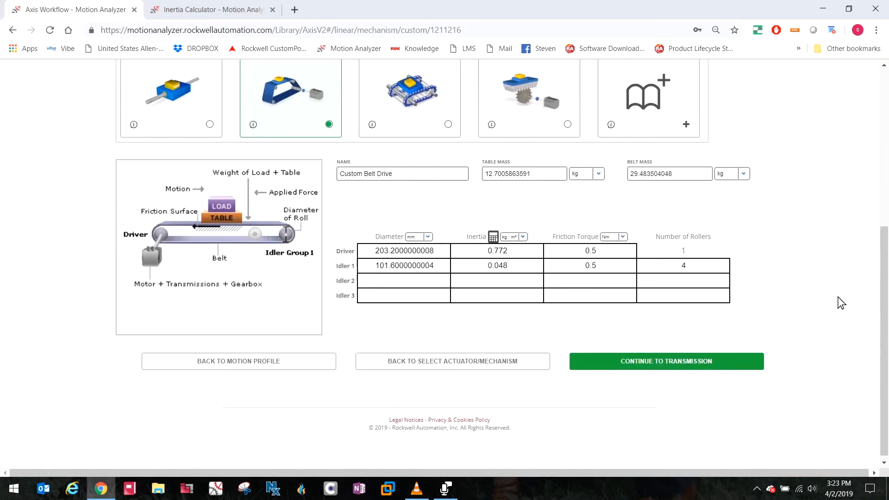
pyautogui.click(704, 357)
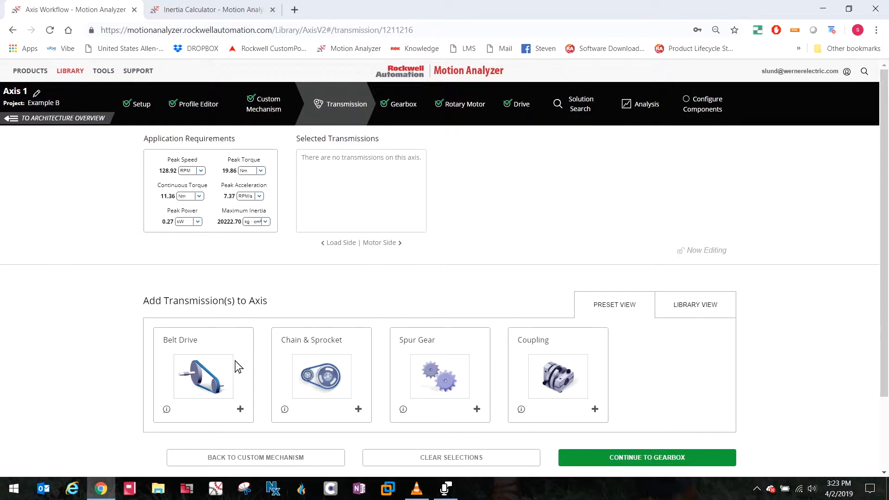
# Add a Belt Drive transmission and apply its component parameters
pyautogui.click(241, 409)
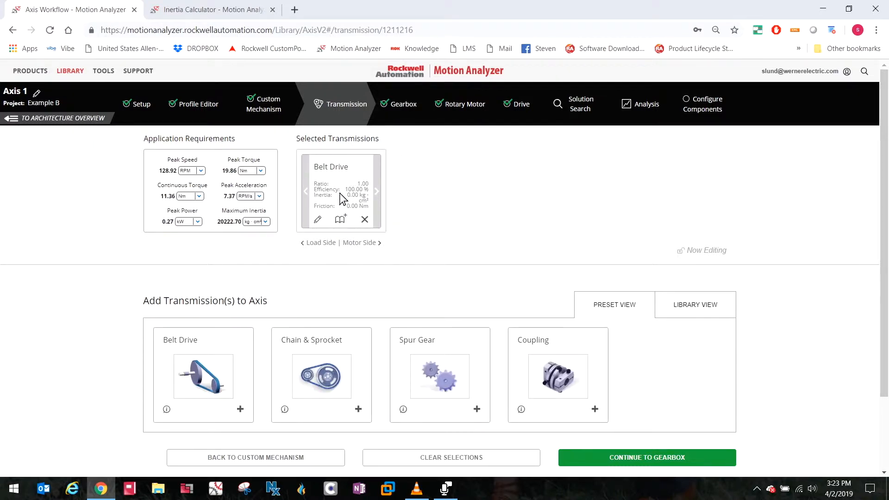
pyautogui.click(318, 220)
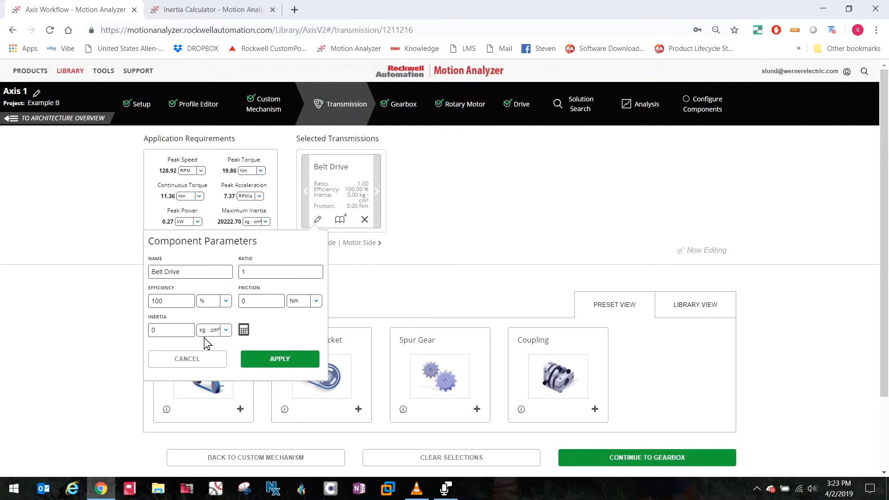
pyautogui.click(243, 330)
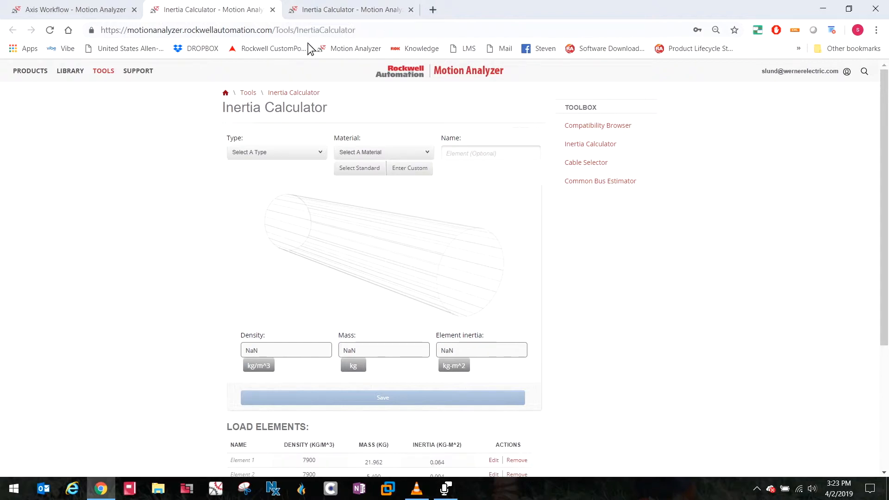
pyautogui.click(273, 10)
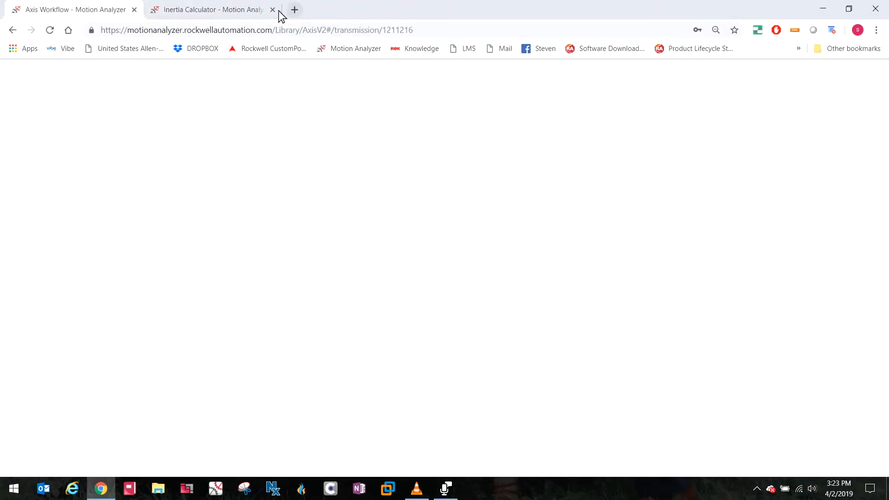
pyautogui.click(273, 10)
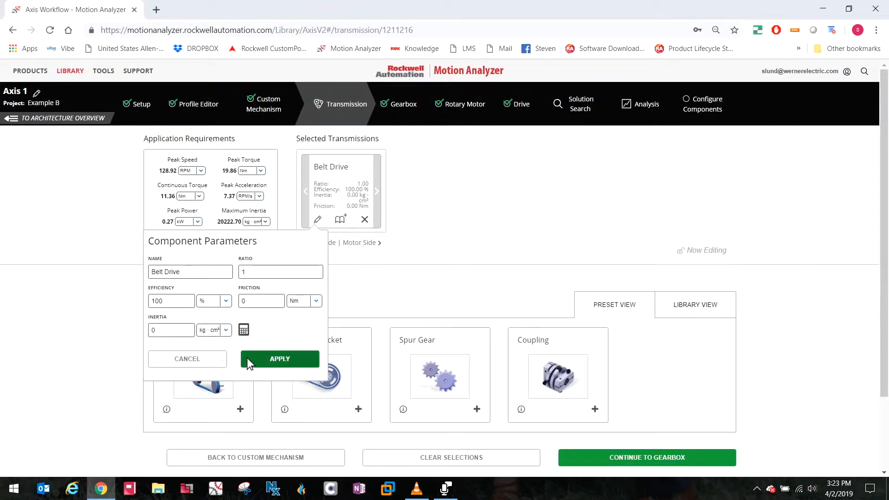
pyautogui.click(274, 364)
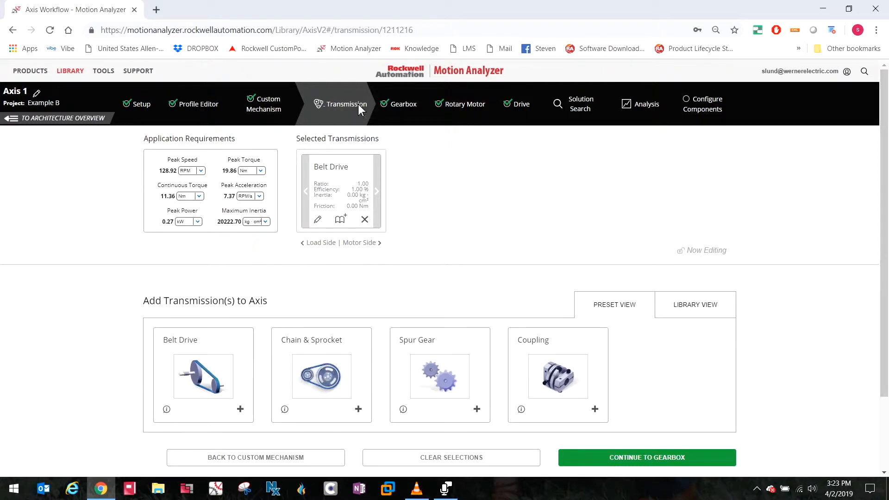
# Move on to the Gearbox step and review the gearbox families
pyautogui.click(407, 104)
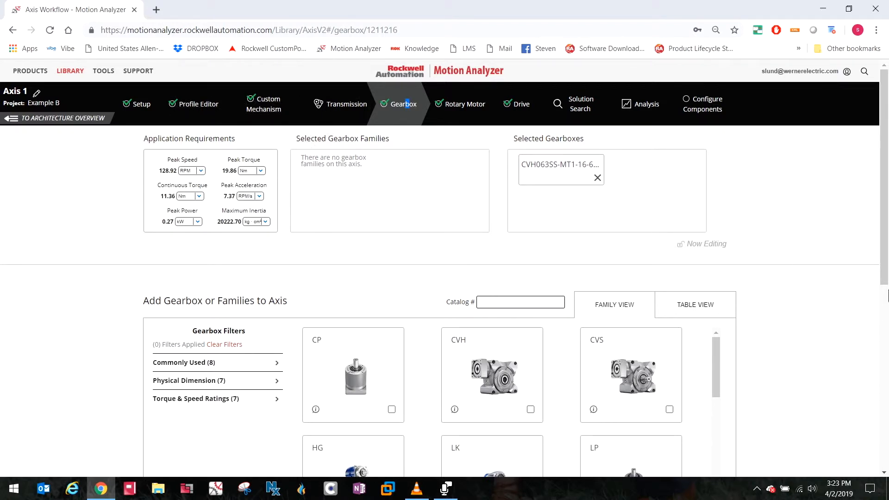
pyautogui.scroll(-1, 788, 334)
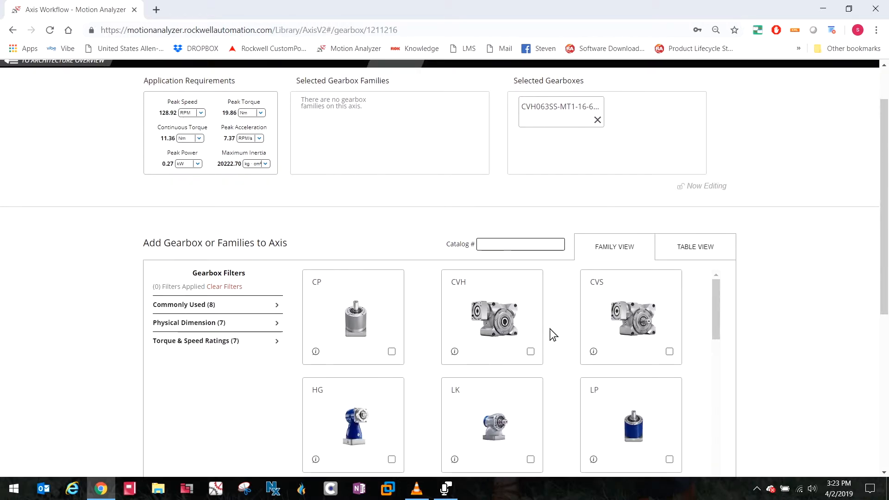
pyautogui.scroll(-1, 886, 210)
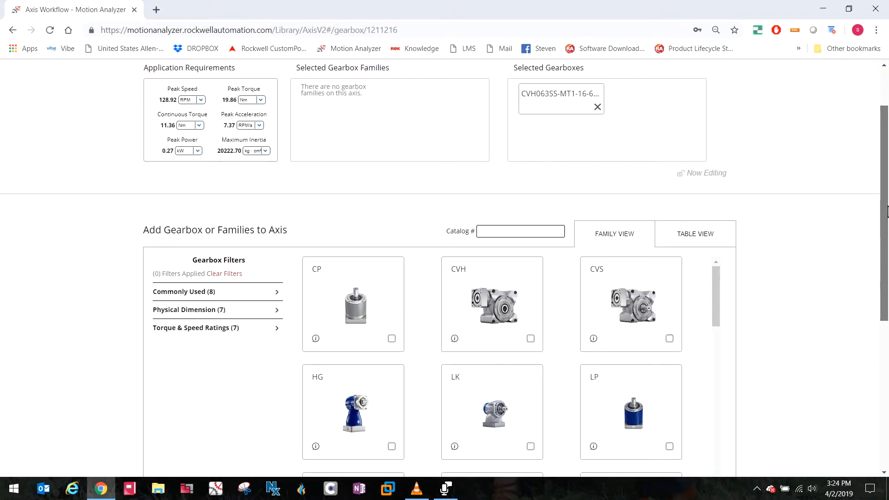
pyautogui.scroll(2, 886, 218)
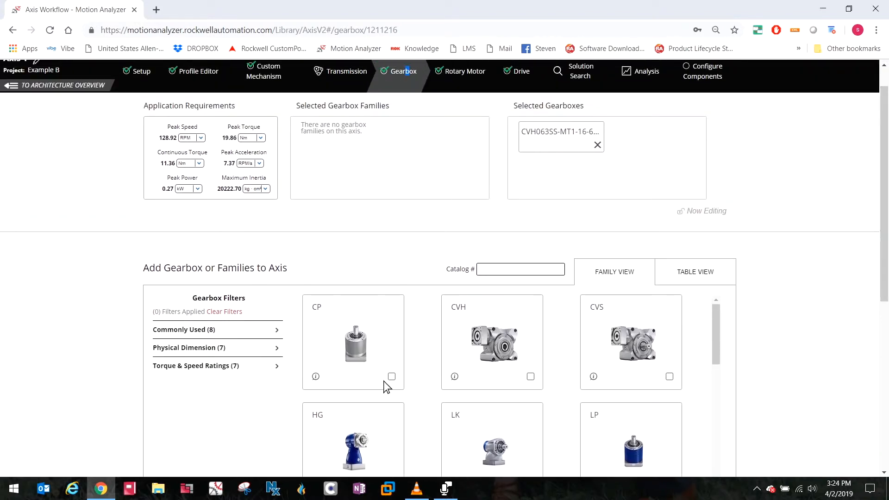
# Try adding the CP gearbox family to the axis, then remove it from the selected families
pyautogui.click(390, 378)
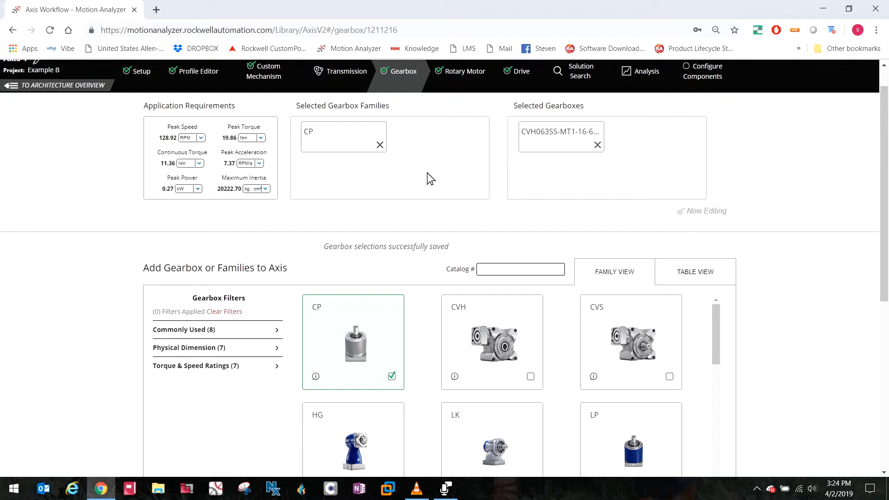
pyautogui.click(381, 146)
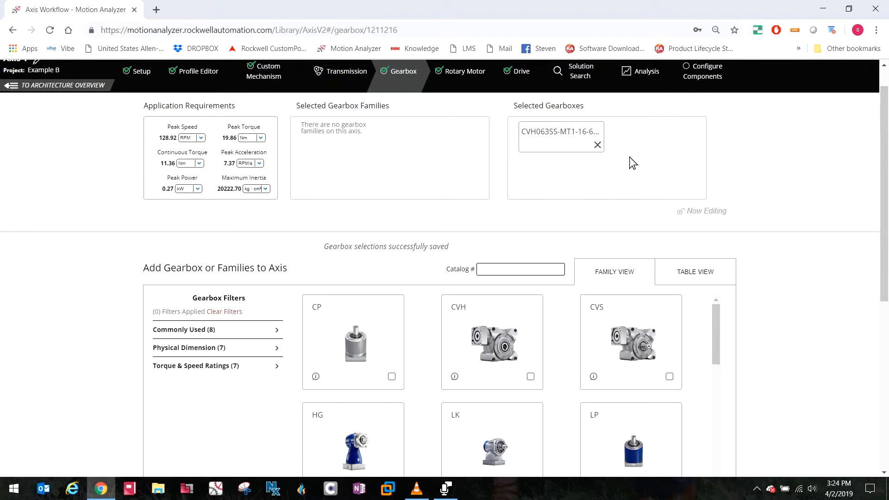
# Expand and browse the Commonly Used gearbox filters and the gearbox family list
pyautogui.scroll(-2, 625, 187)
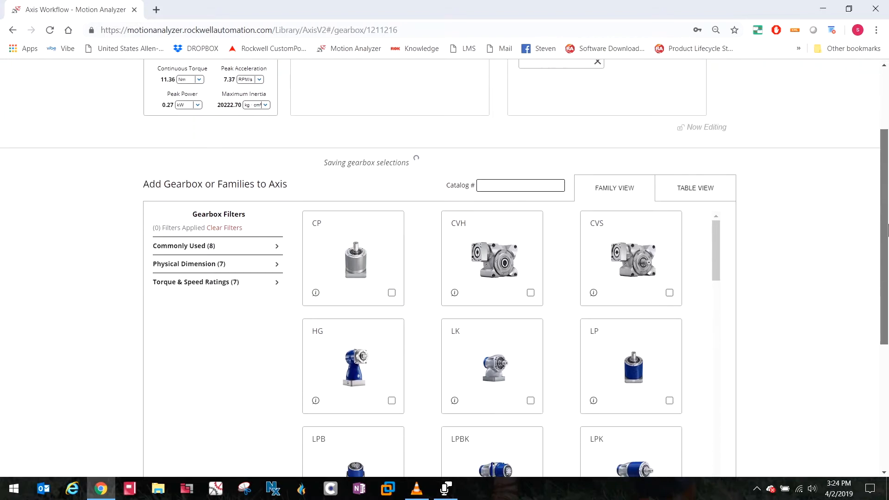
pyautogui.scroll(-2, 626, 187)
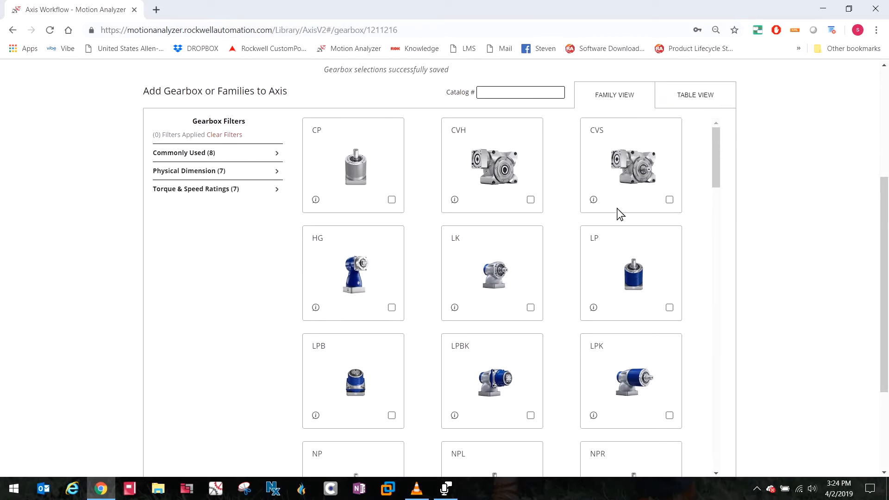
pyautogui.click(275, 154)
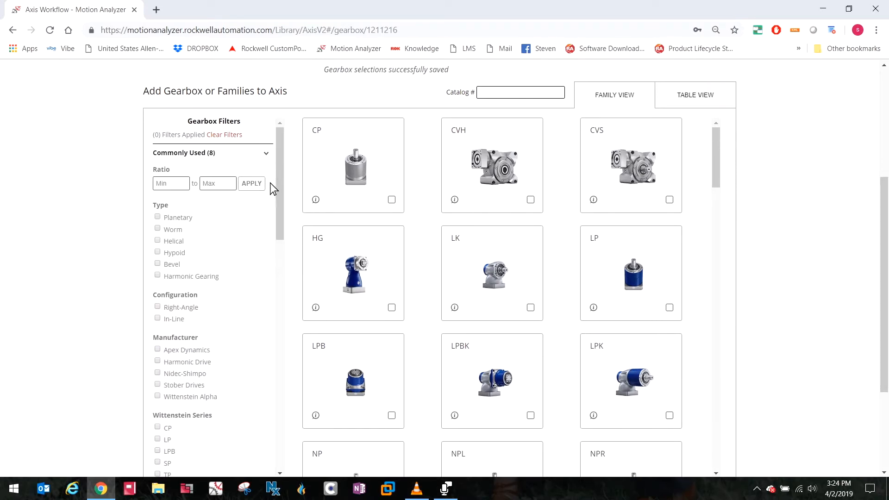
pyautogui.moveTo(279, 196); pyautogui.dragTo(283, 218)
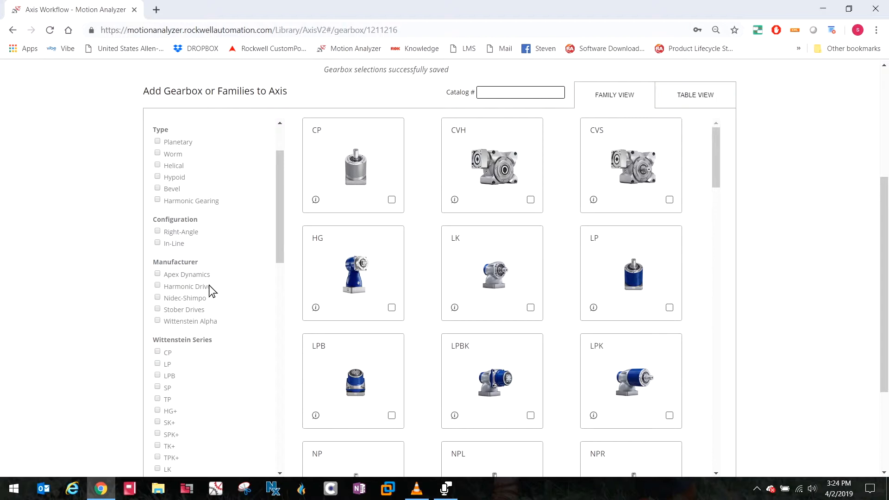
pyautogui.moveTo(278, 227); pyautogui.dragTo(282, 188)
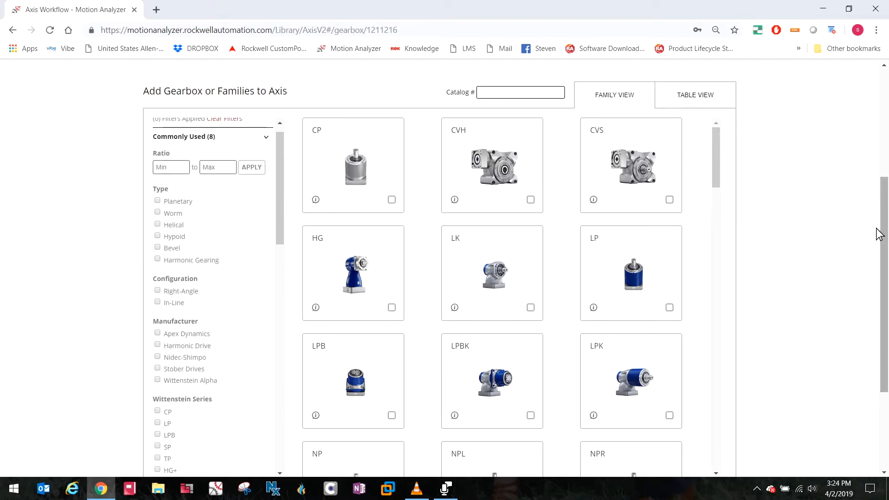
pyautogui.scroll(4, 864, 241)
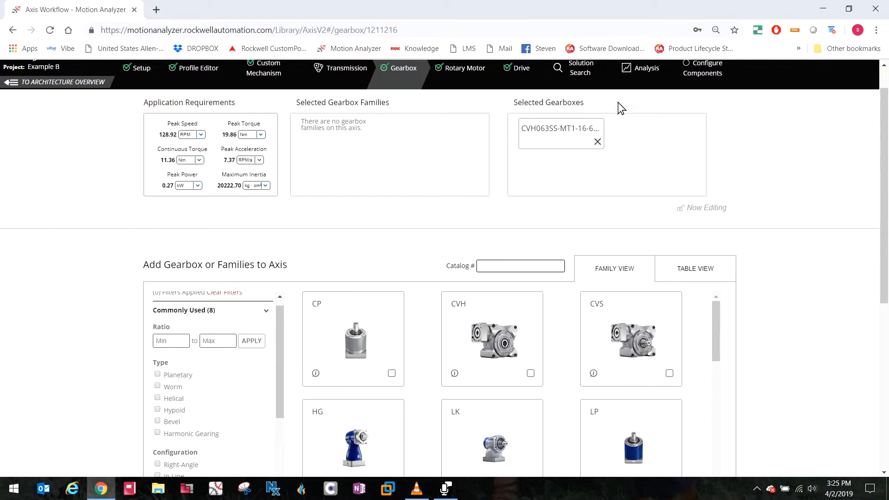
# Continue to the Rotary Motor step and choose to select from the standard Motors catalogue
pyautogui.scroll(-7, 847, 213)
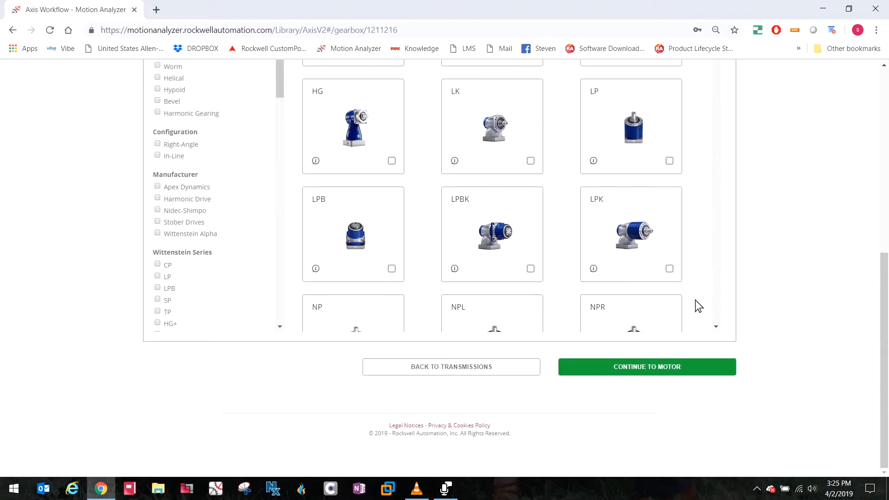
pyautogui.click(696, 366)
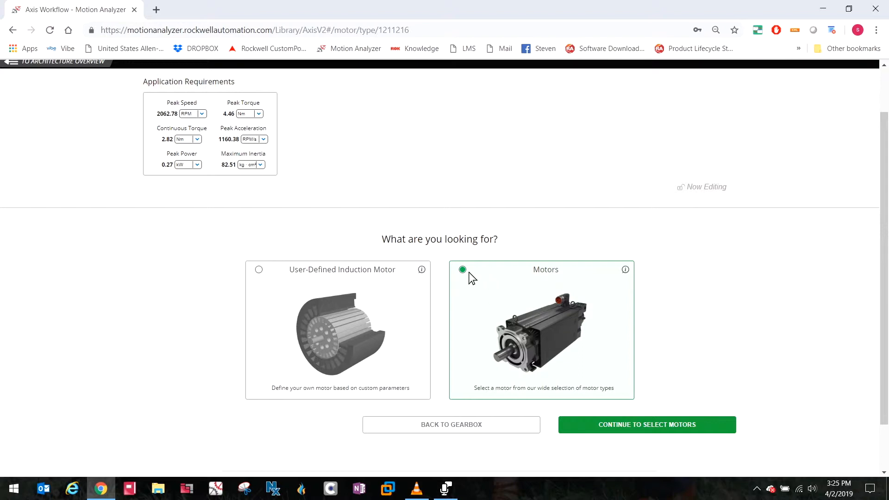
pyautogui.click(658, 424)
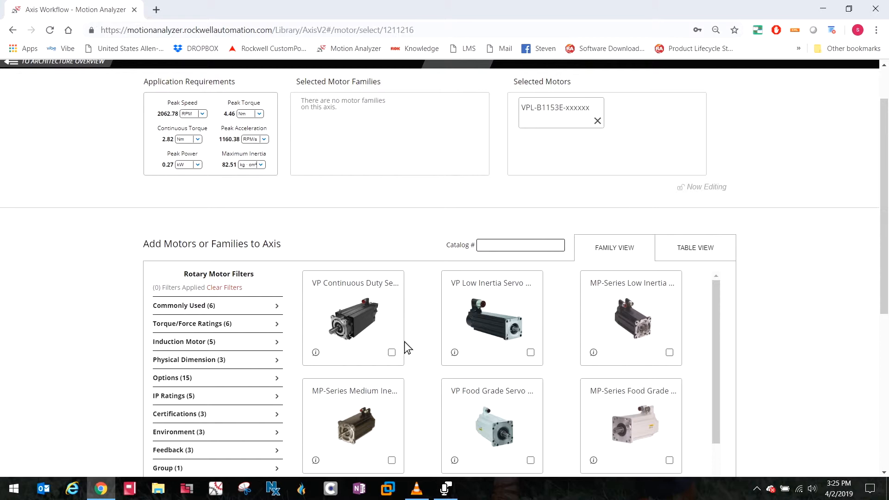
# Browse the rotary motor families and expand the IP Ratings, Certifications, Induction Motor and Torque/Force Ratings filters
pyautogui.click(392, 353)
pyautogui.click(392, 353)
pyautogui.scroll(-2, 511, 262)
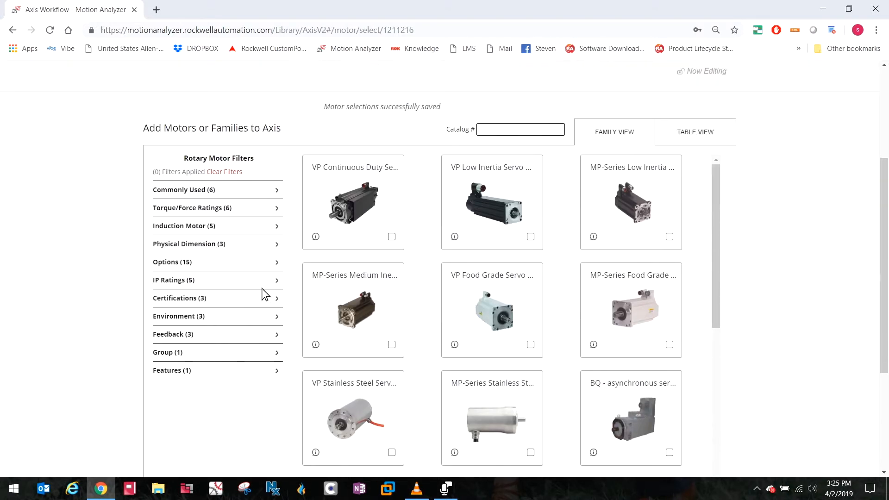
pyautogui.click(278, 280)
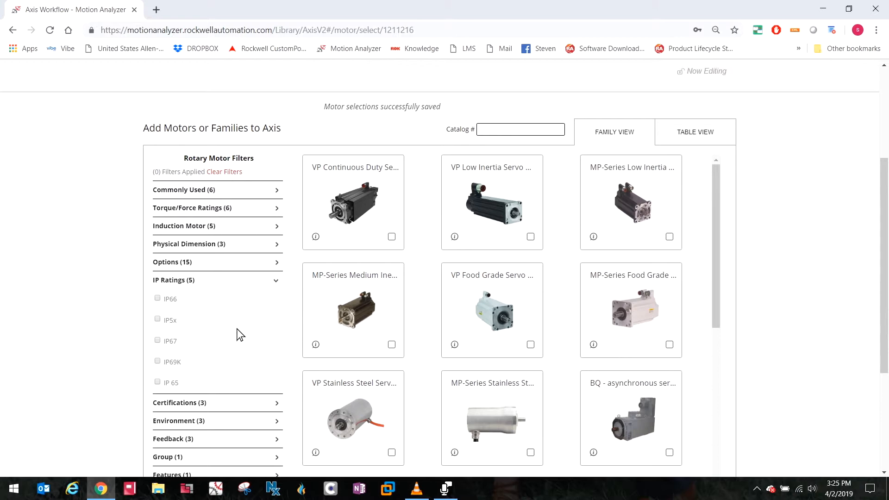
pyautogui.click(277, 403)
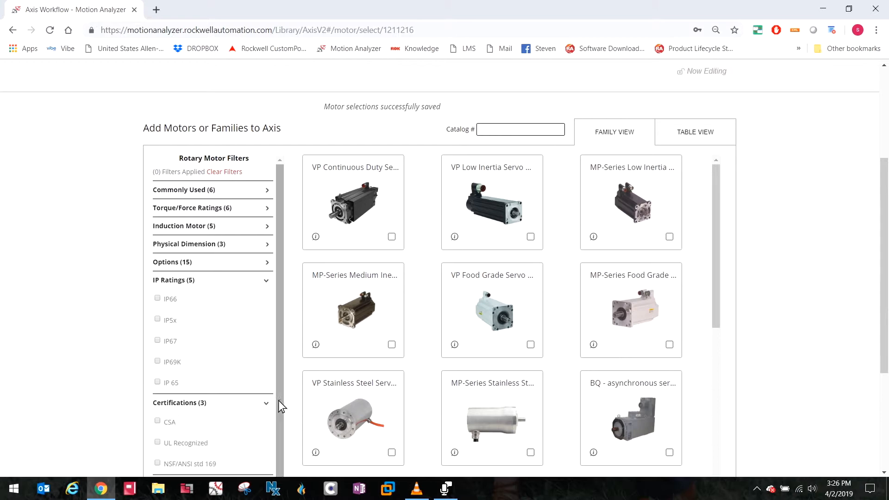
pyautogui.click(268, 226)
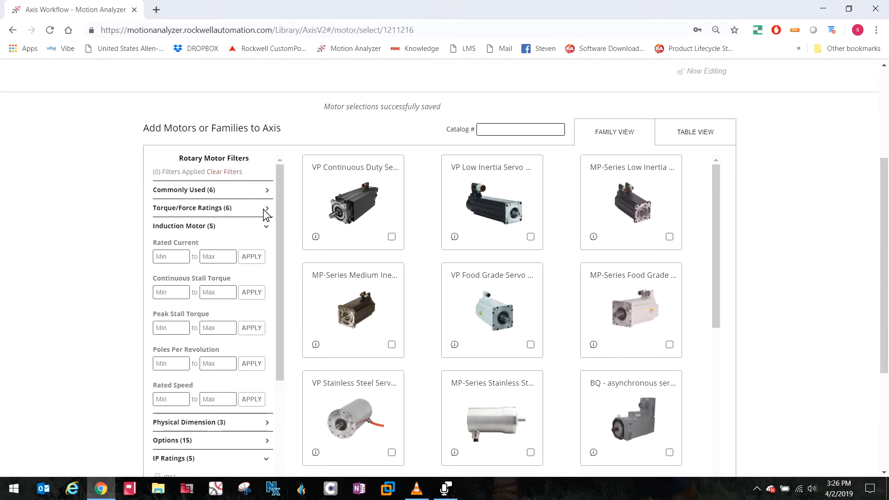
pyautogui.click(267, 211)
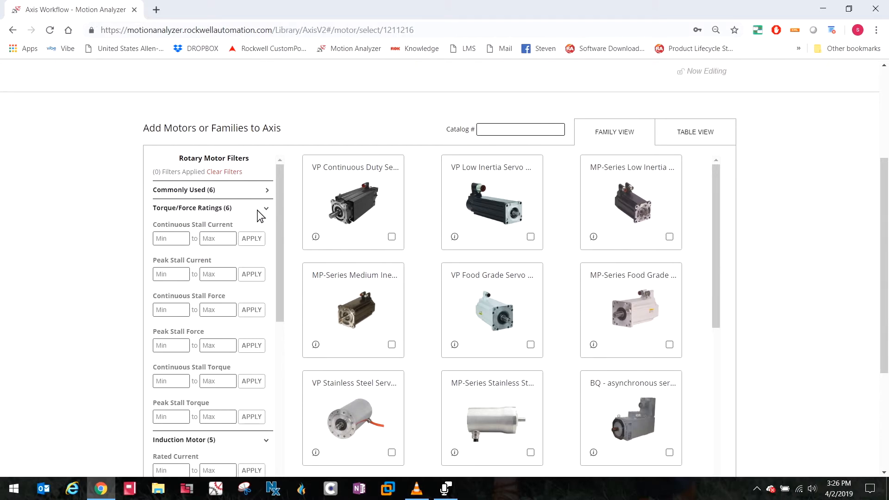
pyautogui.scroll(-3, 95, 290)
pyautogui.scroll(-1, 95, 291)
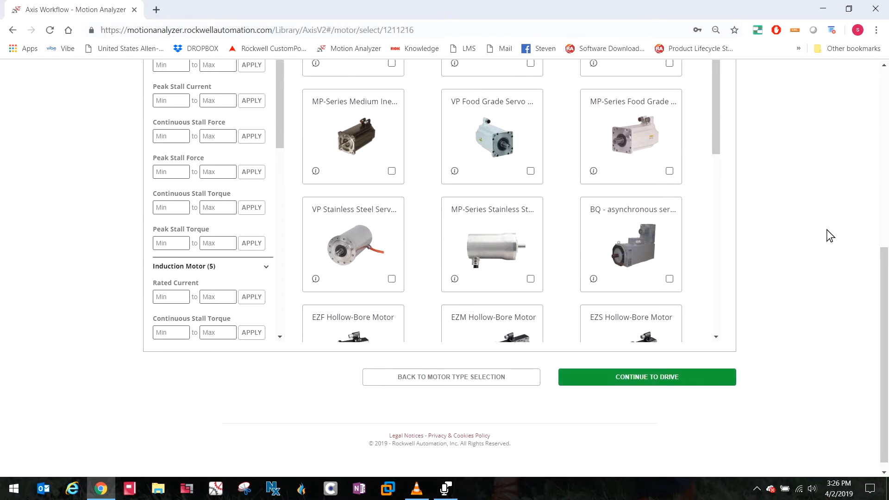
pyautogui.scroll(5, 829, 235)
pyautogui.scroll(3, 792, 240)
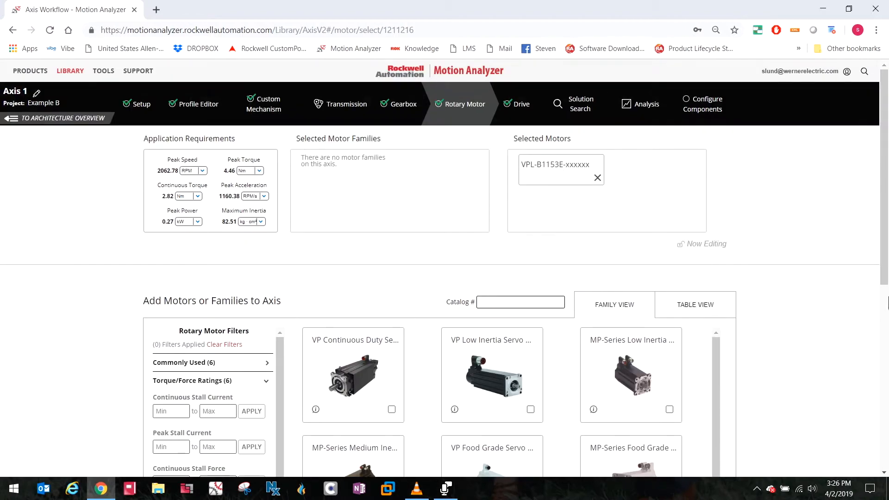
pyautogui.scroll(-8, 816, 320)
# Continue to the Drive step and examine the AC line voltage options in the power requirements
pyautogui.click(690, 370)
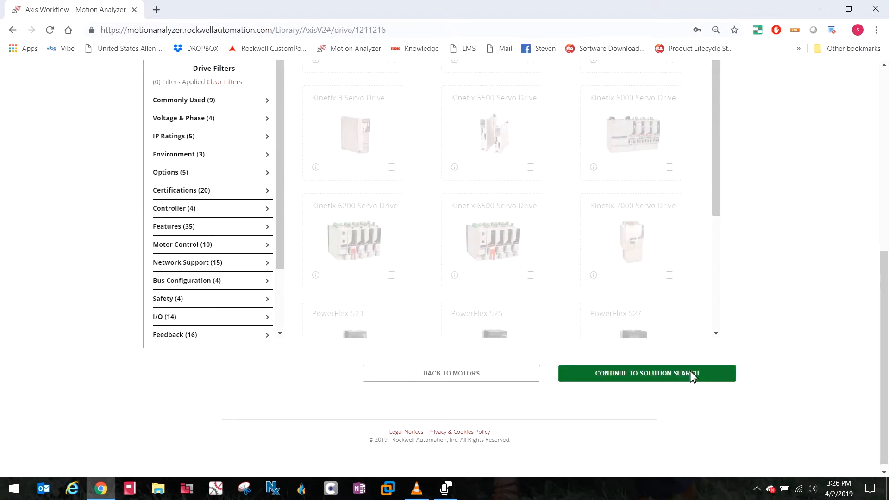
pyautogui.scroll(3, 695, 373)
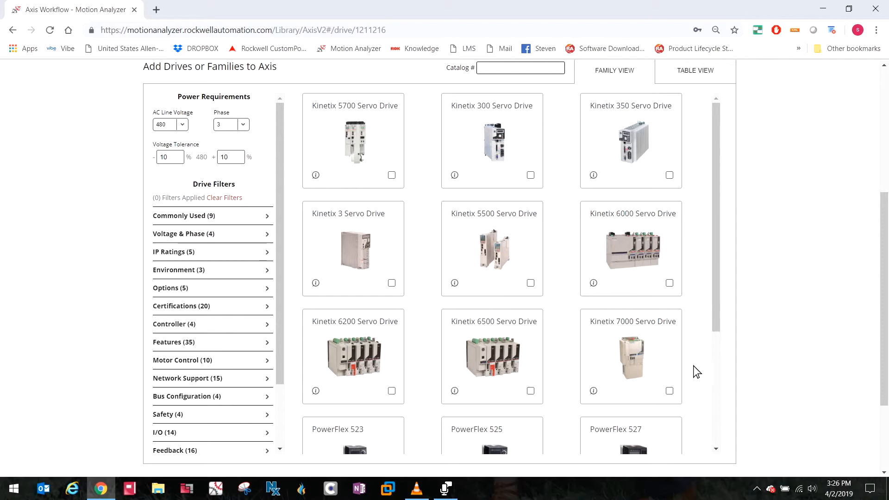
pyautogui.scroll(1, 700, 374)
pyautogui.scroll(2, 701, 374)
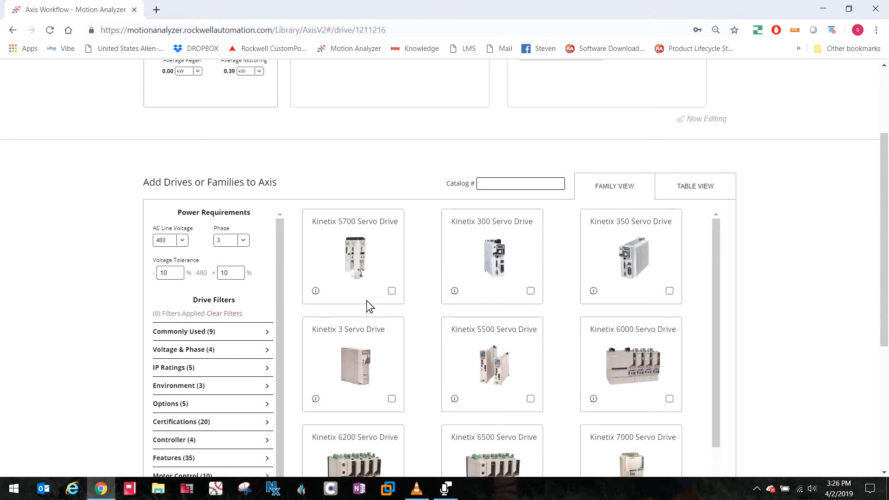
pyautogui.click(182, 239)
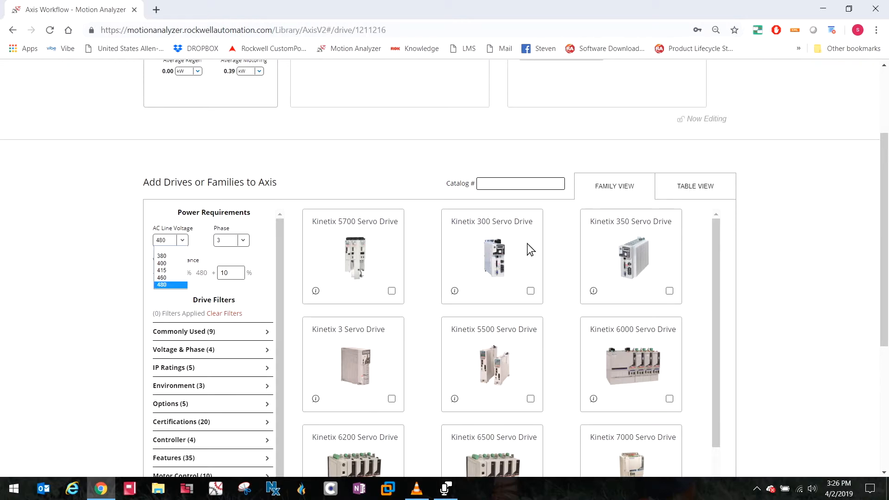
pyautogui.scroll(3, 512, 229)
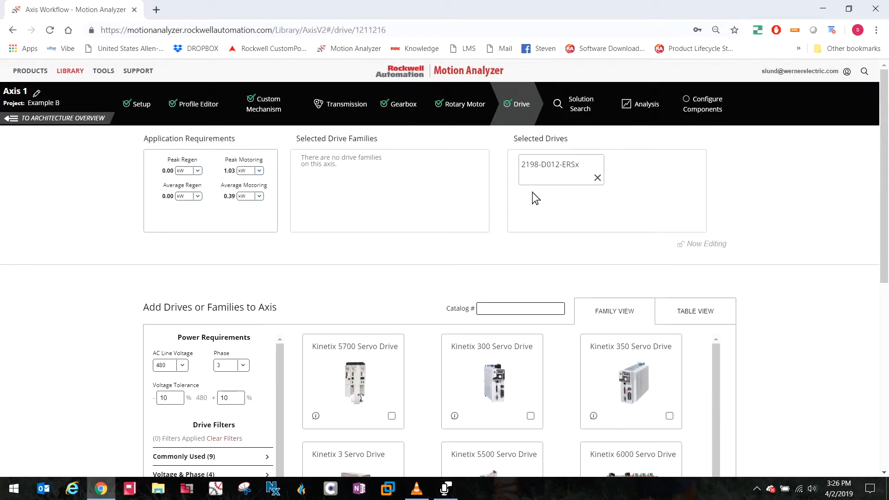
pyautogui.moveTo(543, 163); pyautogui.dragTo(555, 153)
# Try adding the Kinetix 5700 Servo Drive family to the axis, then remove it from the selected families
pyautogui.click(391, 416)
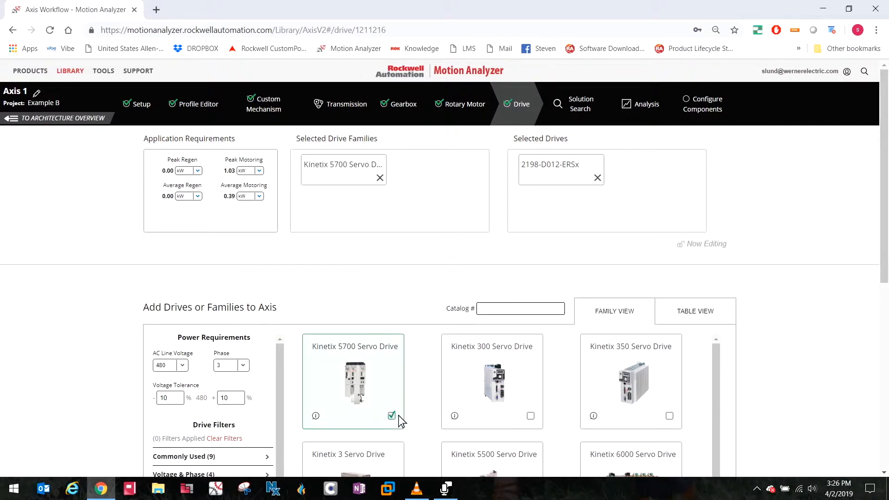
pyautogui.click(379, 178)
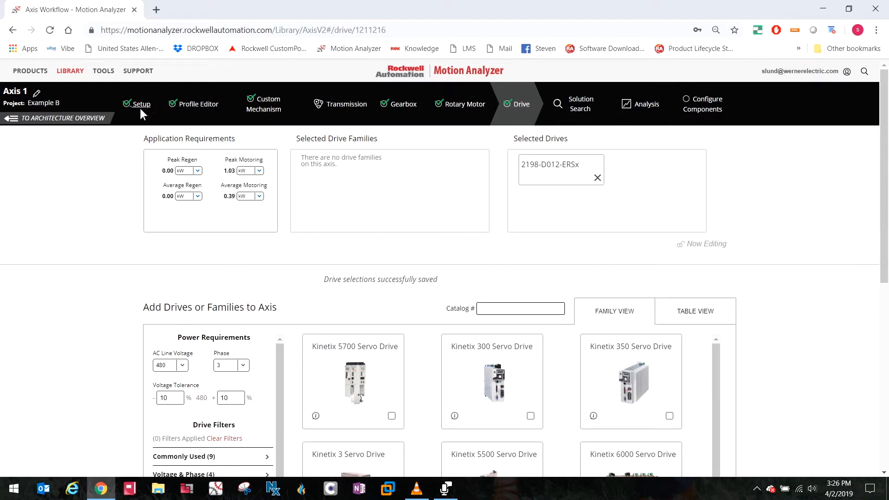
# Go to Solution Search and run the search for compatible product combinations
pyautogui.click(582, 107)
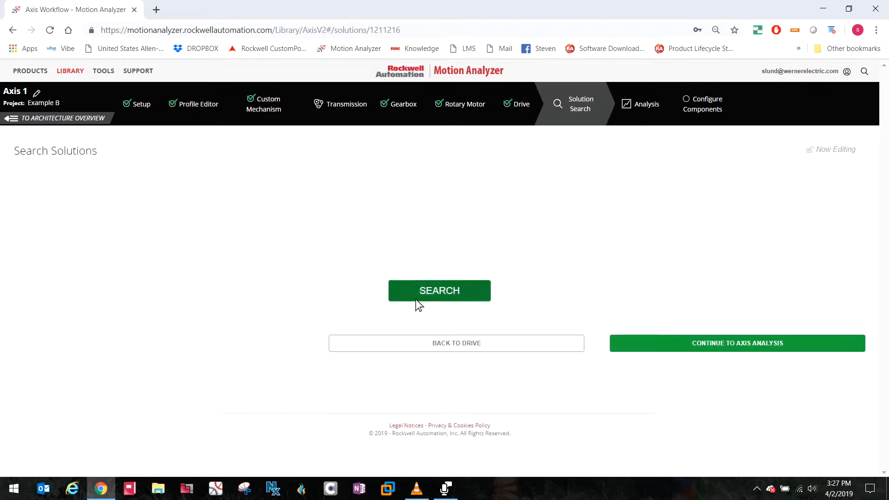
pyautogui.click(471, 288)
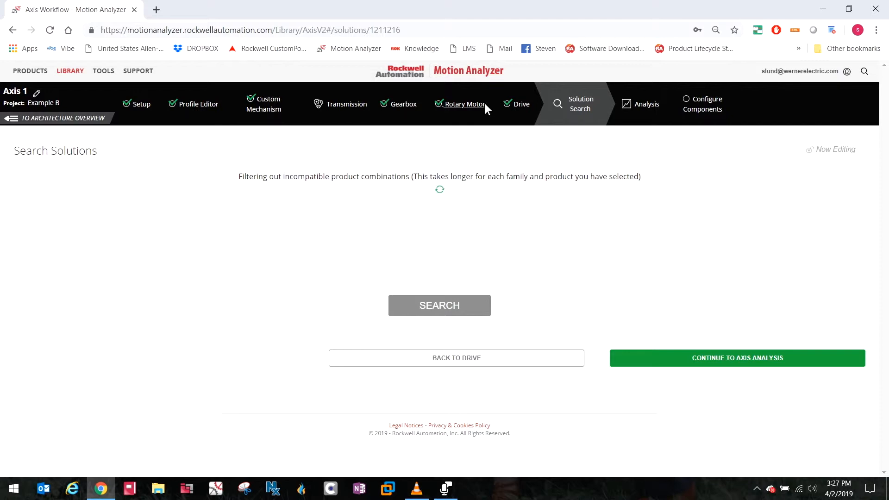
# Open the Analysis step and review the torque/speed chart and the performance summary
pyautogui.click(638, 104)
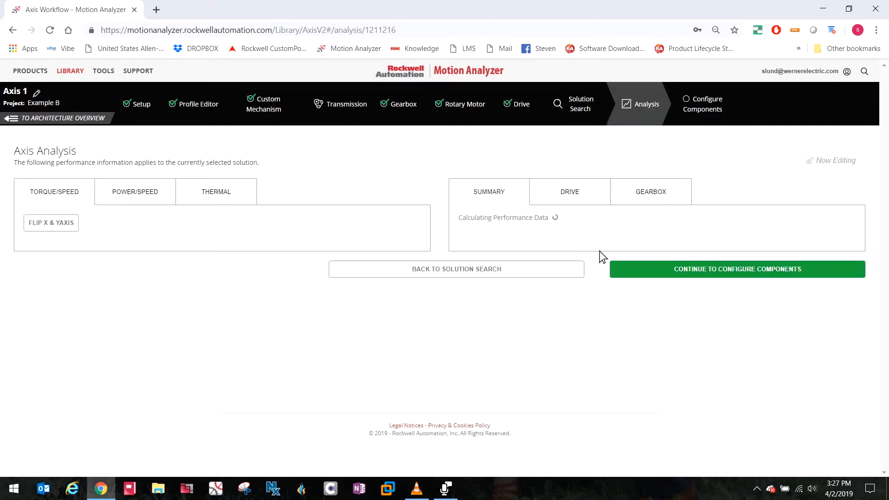
pyautogui.scroll(-3, 754, 294)
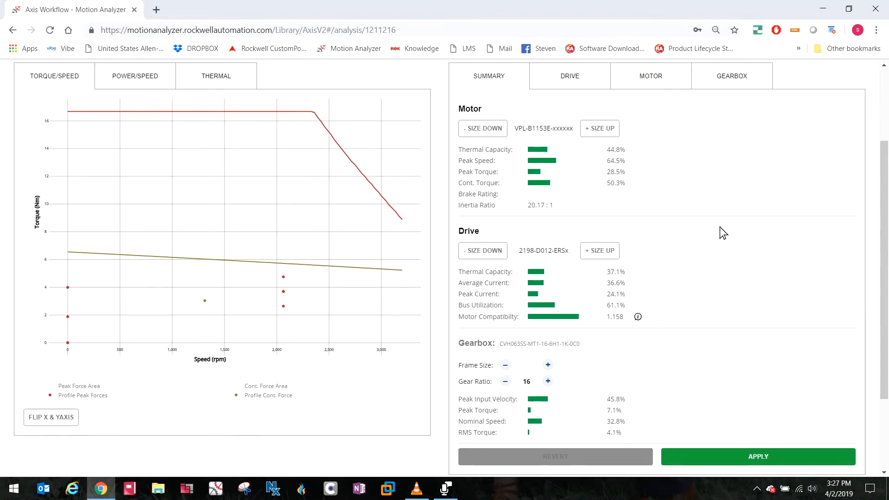
pyautogui.scroll(-1, 719, 232)
pyautogui.scroll(1, 680, 343)
pyautogui.scroll(1, 236, 210)
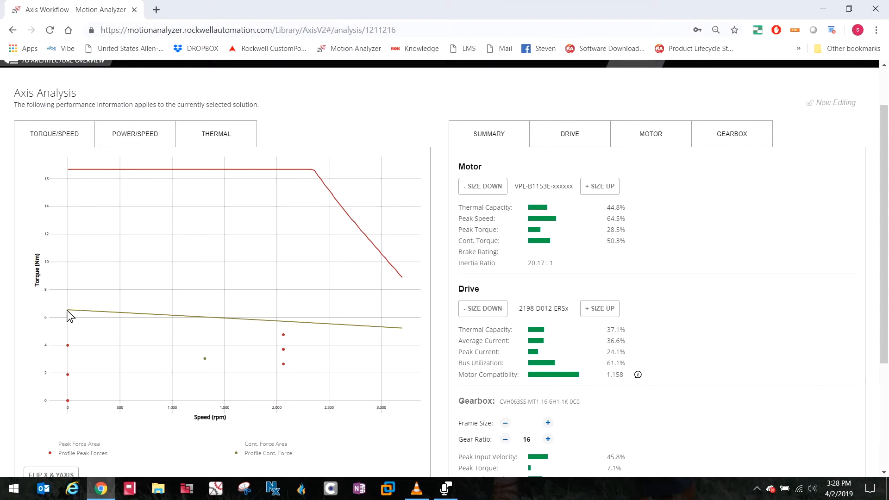
pyautogui.scroll(-1, 76, 315)
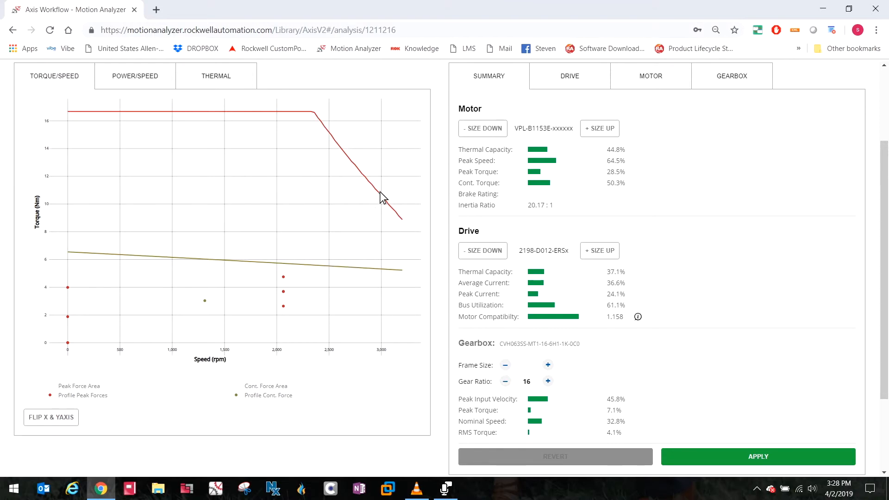
pyautogui.scroll(3, 455, 236)
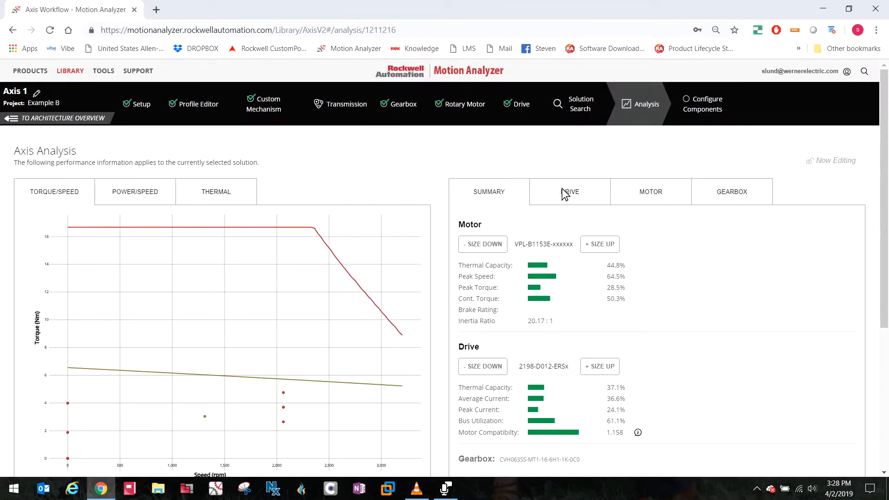
# Review the drive, motor and gearbox performance details of the axis analysis
pyautogui.click(570, 197)
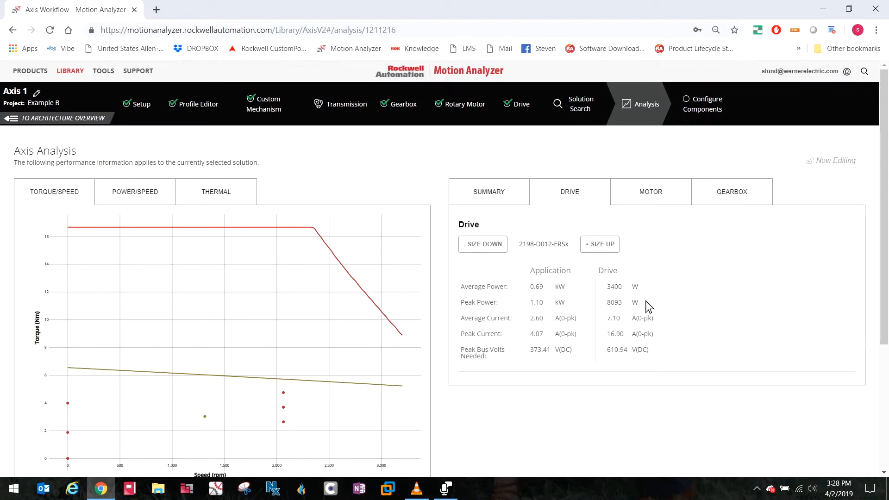
pyautogui.click(648, 204)
pyautogui.scroll(-1, 694, 313)
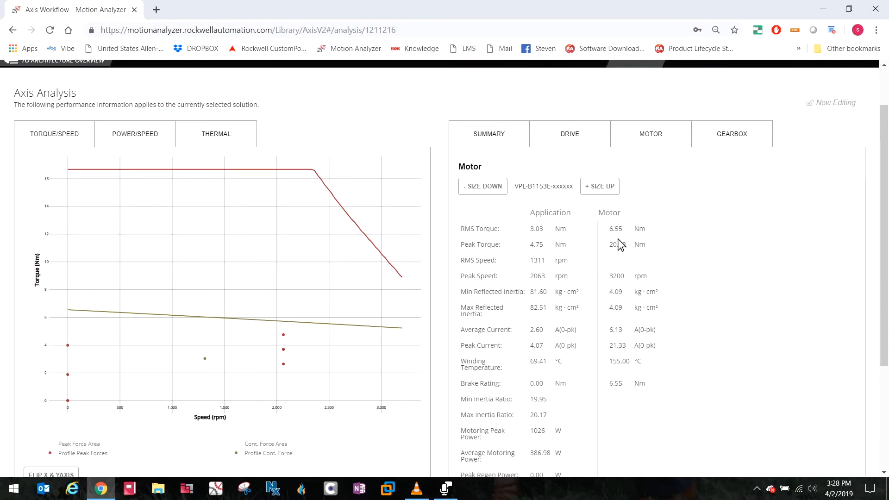
pyautogui.click(741, 141)
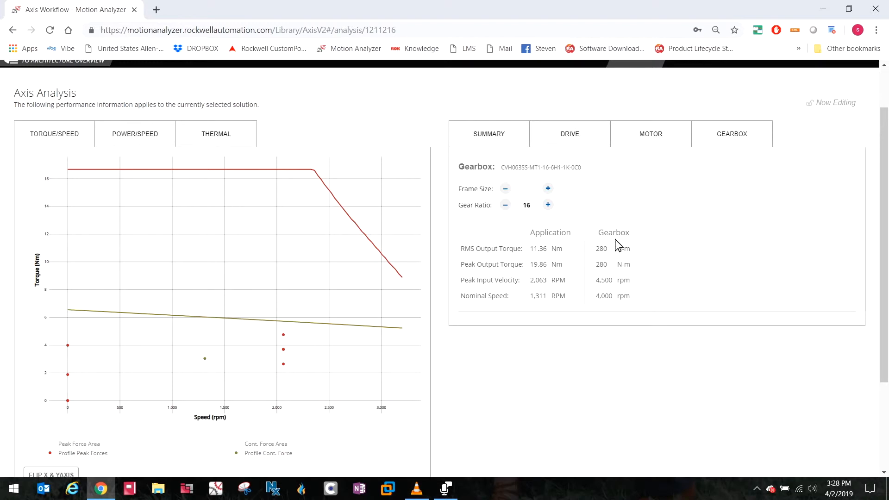
# Open Configure Components and set the rotary motor configuration to VPL-B1153E-PJ12AA
pyautogui.scroll(2, 693, 302)
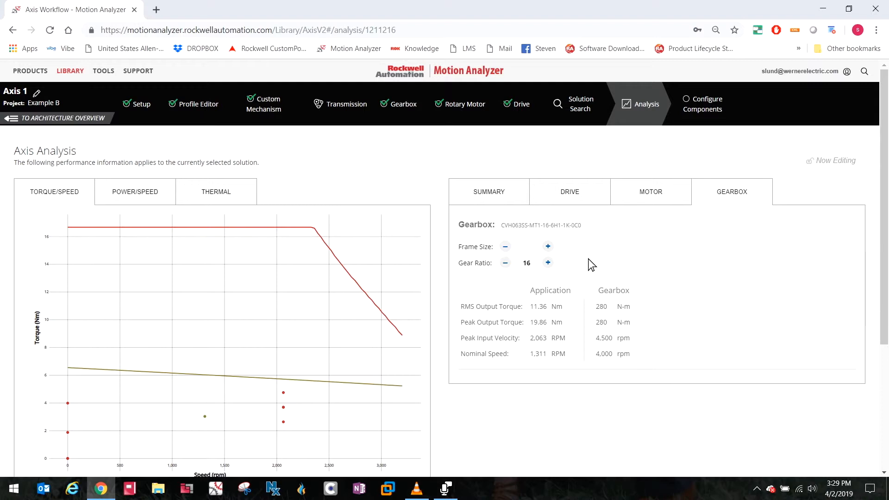
pyautogui.click(724, 112)
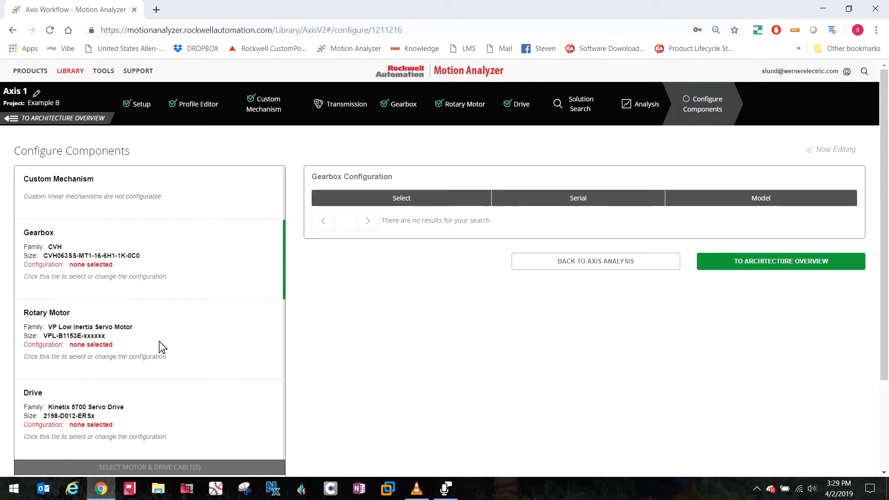
pyautogui.click(176, 352)
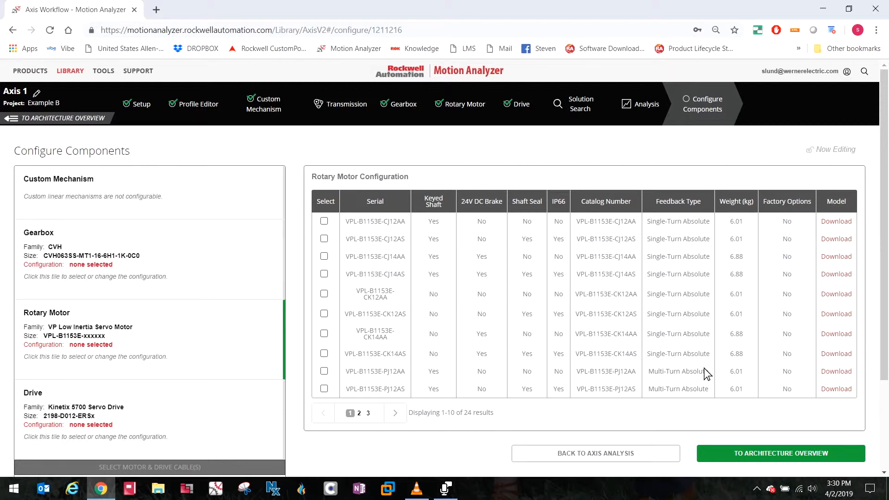
pyautogui.click(324, 372)
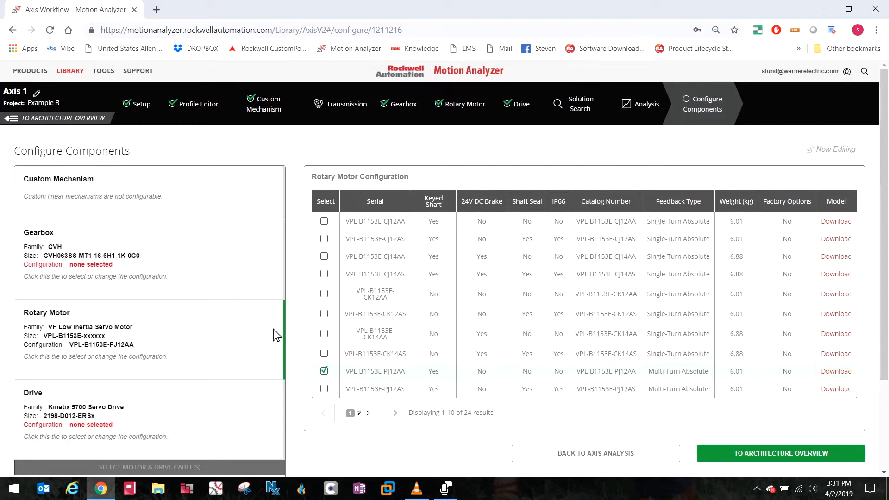
# Set the drive configuration to 2198-D012-ERS3
pyautogui.scroll(-2, 220, 348)
pyautogui.click(216, 352)
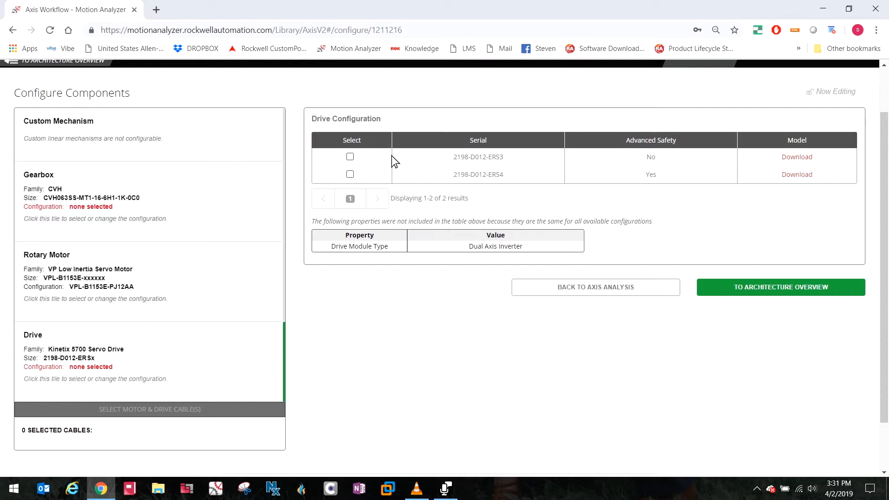
pyautogui.click(350, 156)
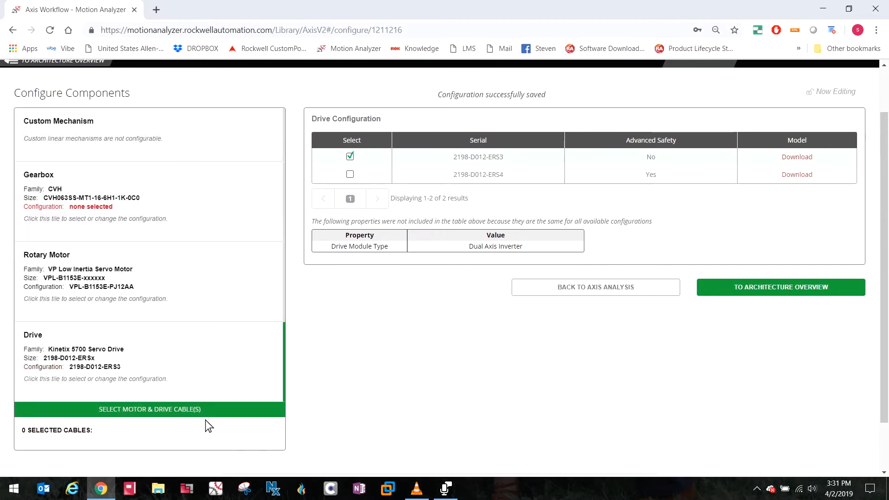
# Add the 2090-CSBM1DE-14AF09 motor and drive cable to the axis
pyautogui.click(190, 412)
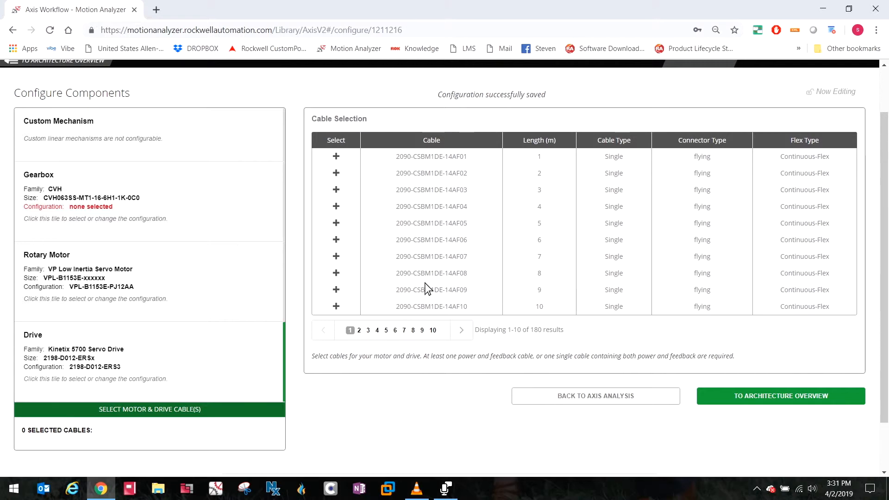
pyautogui.click(336, 291)
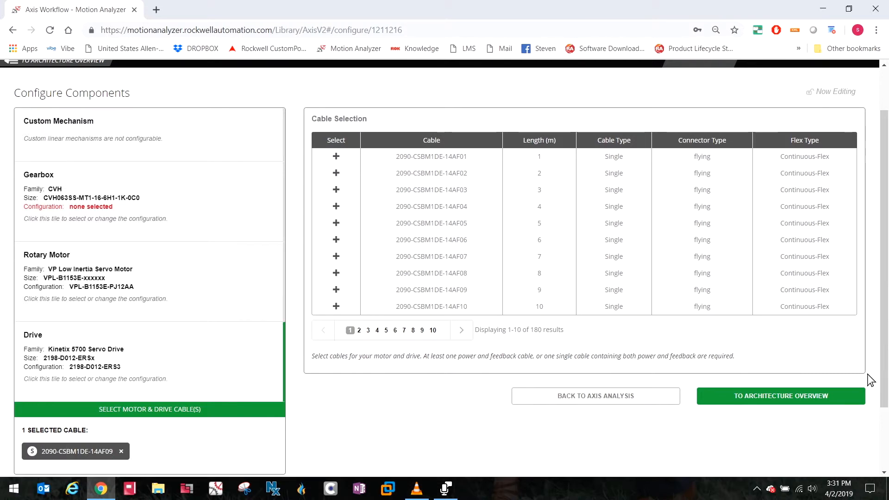
# Return to the architecture overview and expand Axis 1's details
pyautogui.click(803, 403)
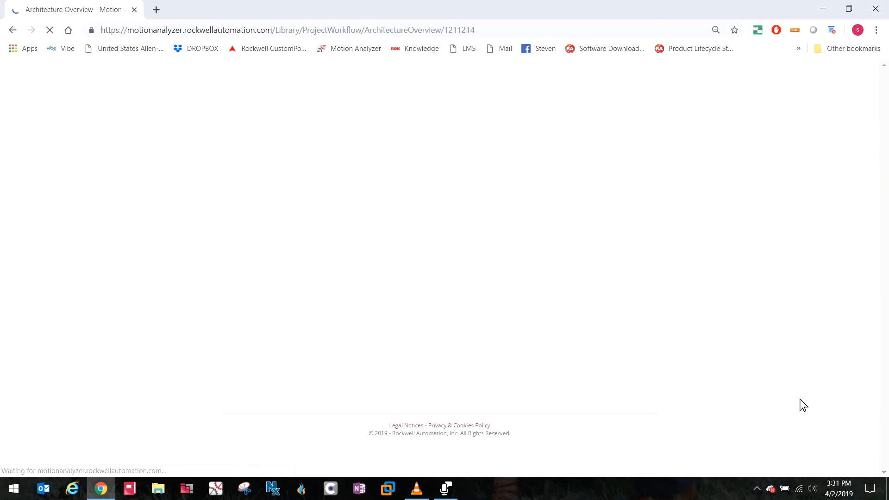
pyautogui.click(355, 204)
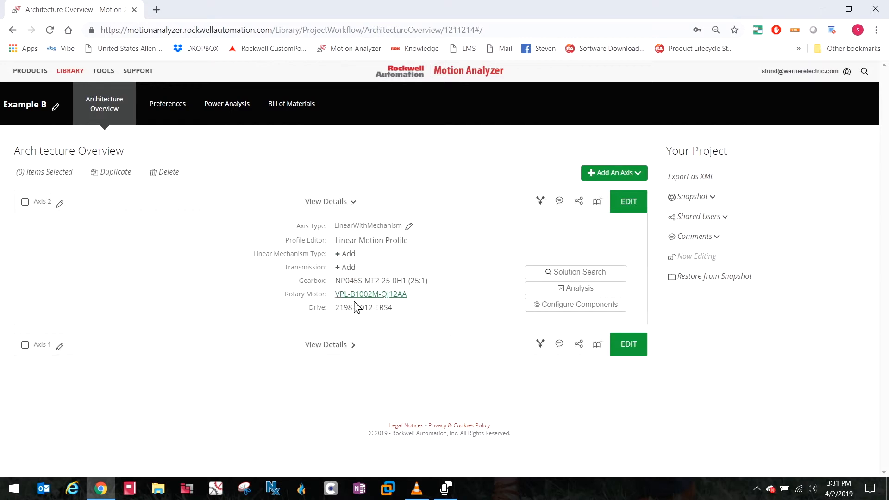
pyautogui.click(356, 345)
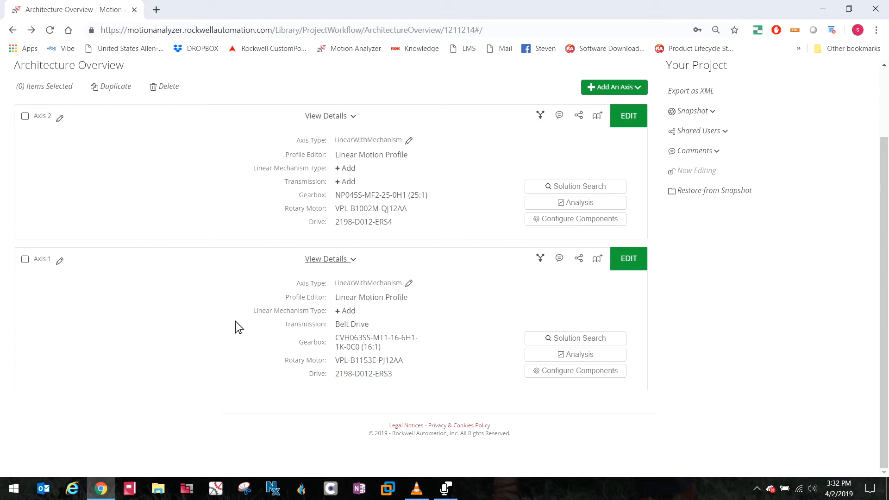
# Merge Axis 2 with Axis 1 onto a shared dual-axis drive
pyautogui.scroll(1, 239, 327)
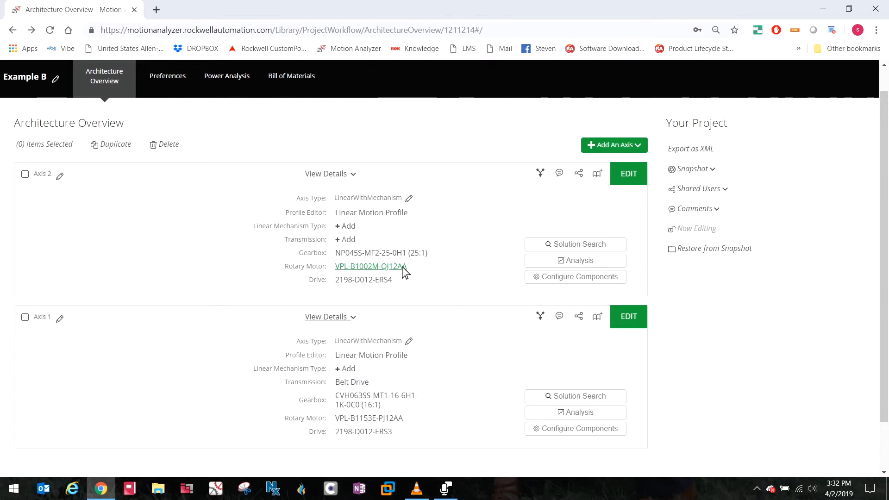
pyautogui.click(540, 173)
pyautogui.click(582, 204)
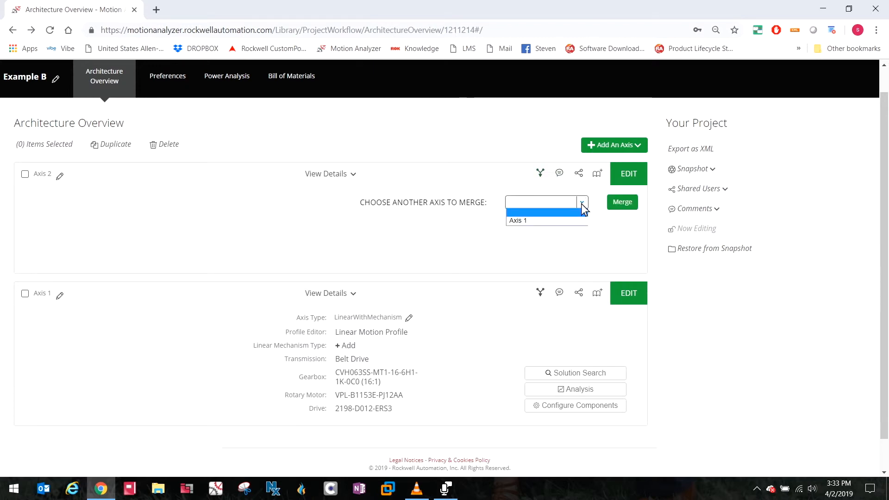
pyautogui.click(569, 221)
pyautogui.click(620, 202)
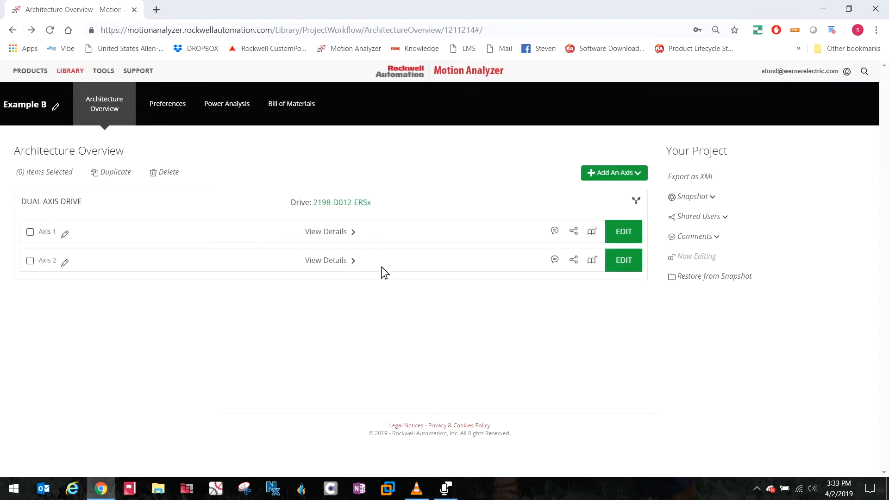
# Expand and review the details of Axis 1 and Axis 2 under the dual axis drive
pyautogui.click(354, 232)
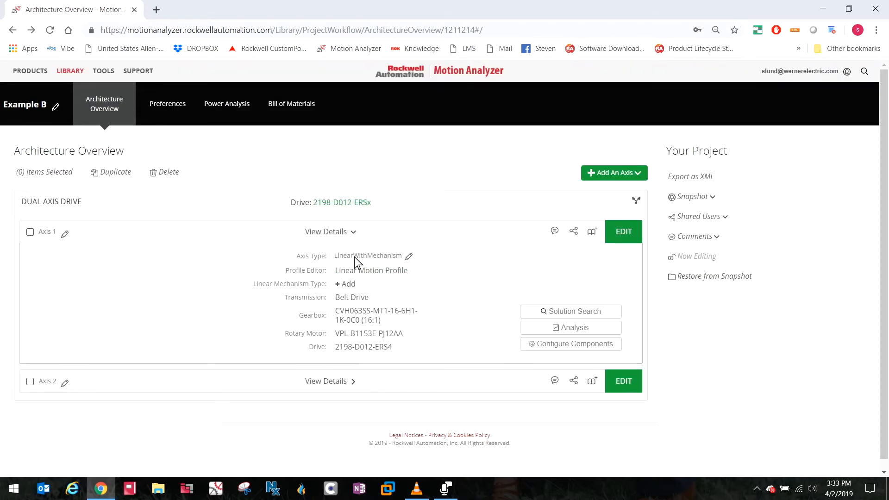
pyautogui.click(357, 383)
pyautogui.scroll(-1, 491, 335)
pyautogui.scroll(-2, 490, 335)
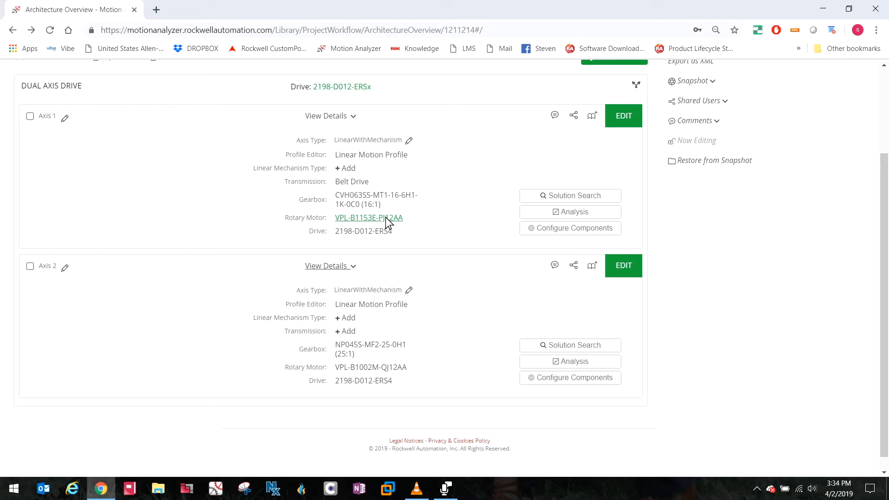
pyautogui.scroll(3, 407, 231)
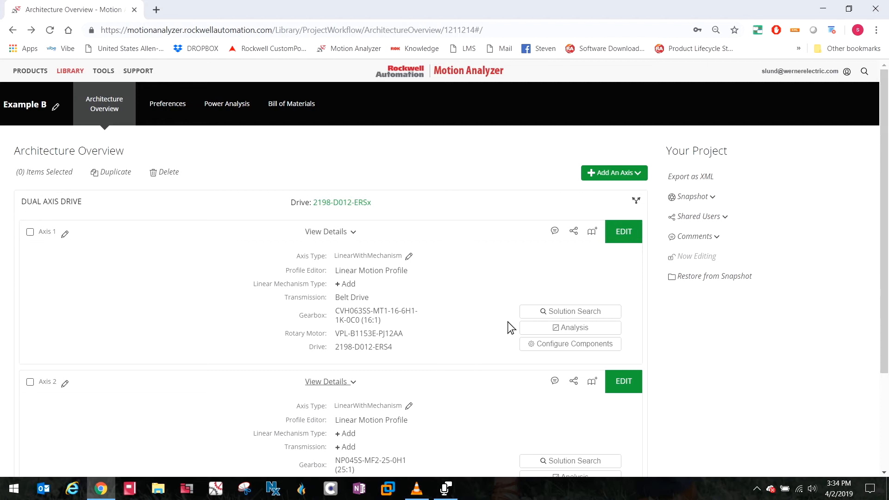
# Open Power Analysis and save the shared DC bus settings for Axis 1 / Axis 2
pyautogui.click(232, 103)
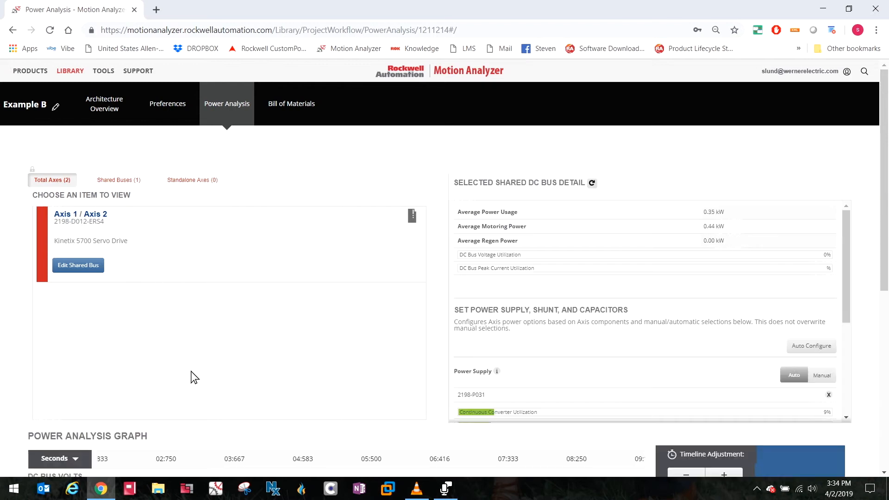
pyautogui.click(74, 263)
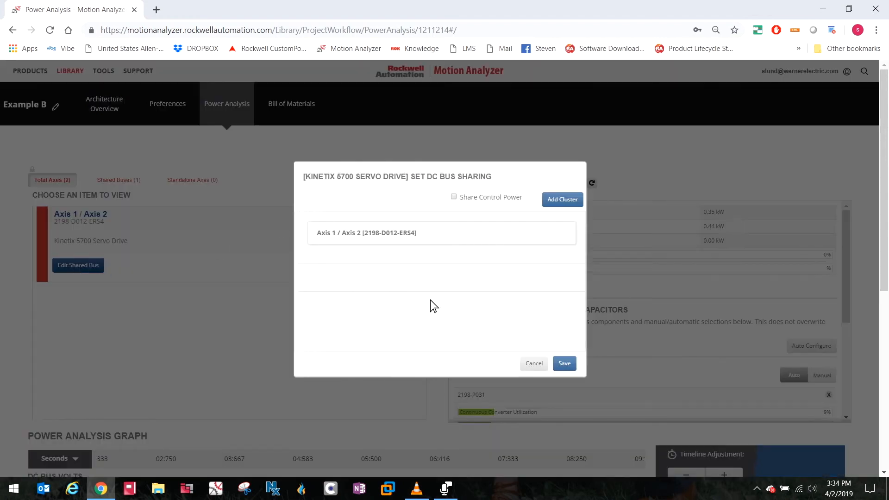
pyautogui.click(565, 364)
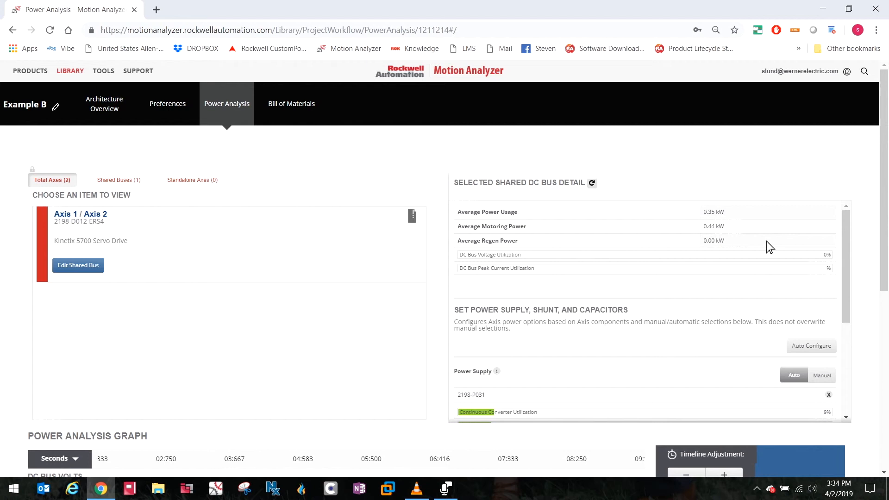
# Auto-configure the power supply, shunt and capacitors for the shared DC bus
pyautogui.scroll(-1, 857, 318)
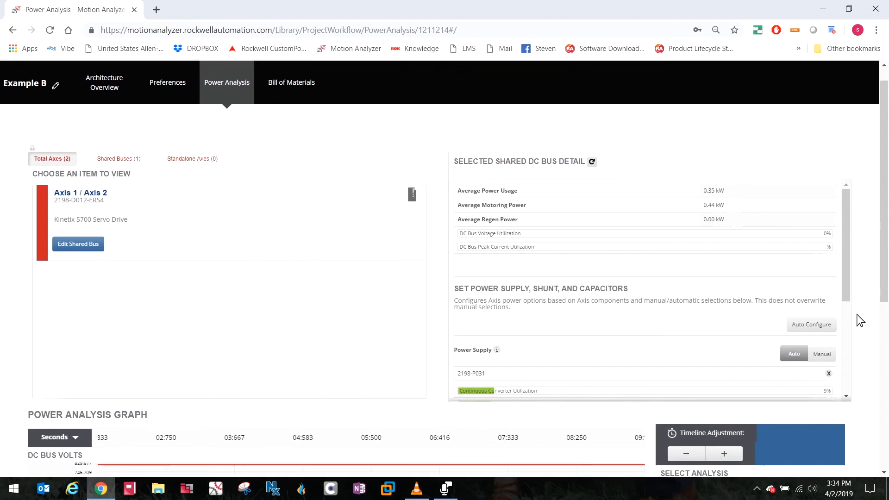
pyautogui.scroll(-1, 845, 235)
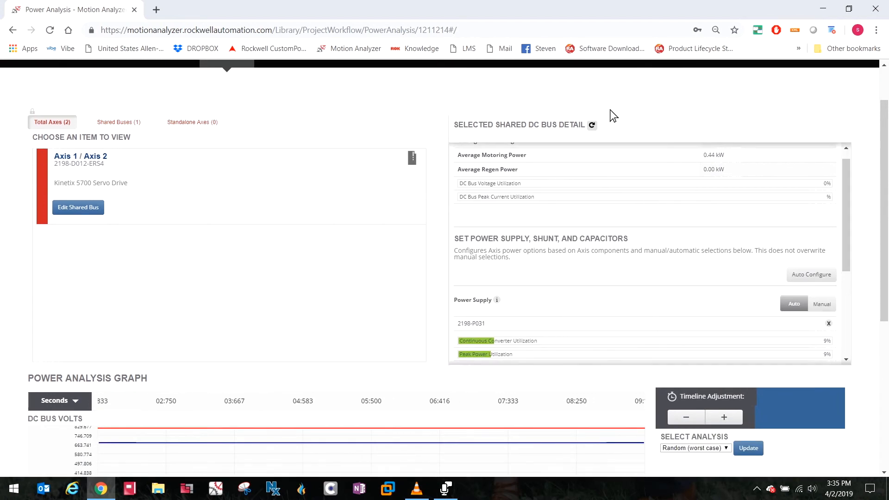
pyautogui.click(814, 275)
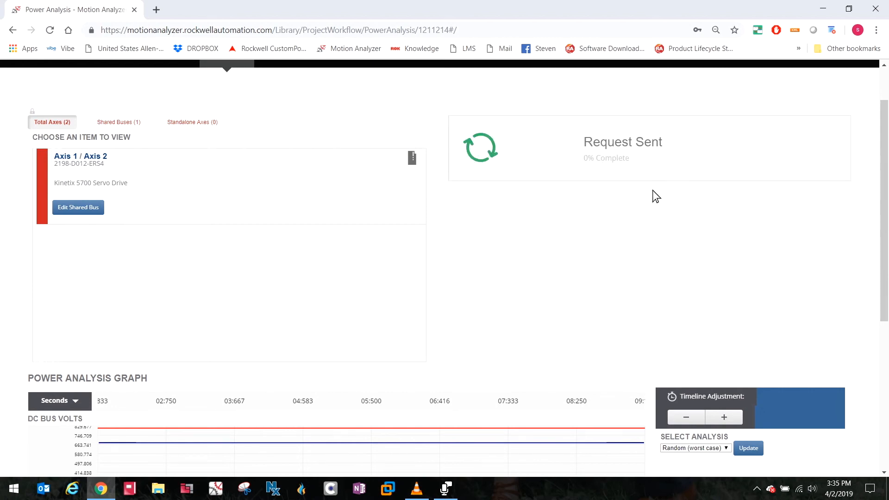
# Review the power analysis graph and the shared DC bus power supply, shunt and capacitor details
pyautogui.scroll(-3, 648, 215)
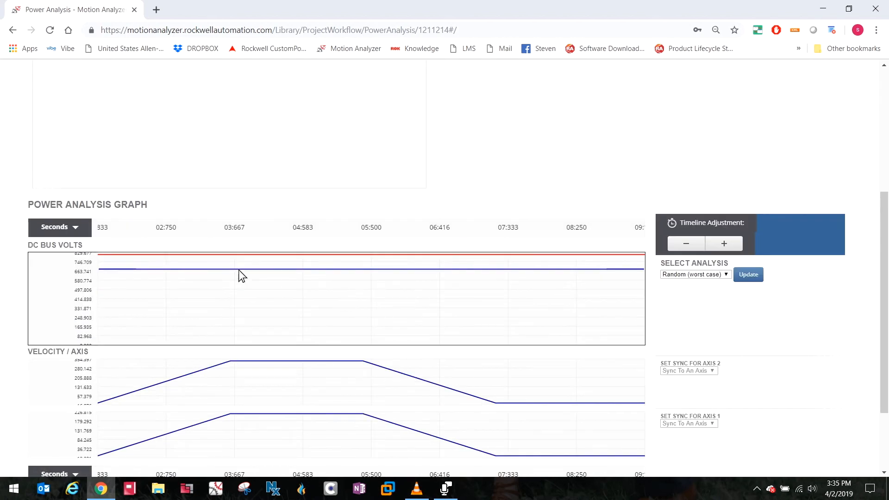
pyautogui.scroll(-2, 323, 335)
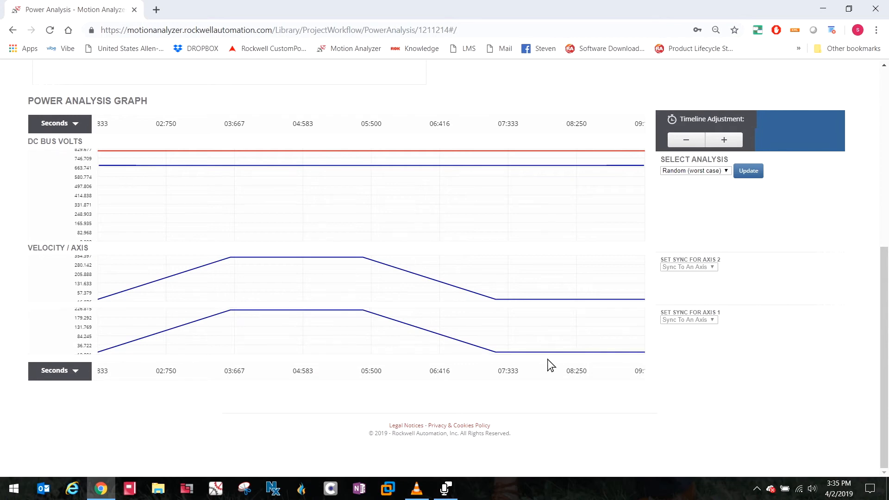
pyautogui.scroll(2, 541, 366)
pyautogui.scroll(4, 543, 373)
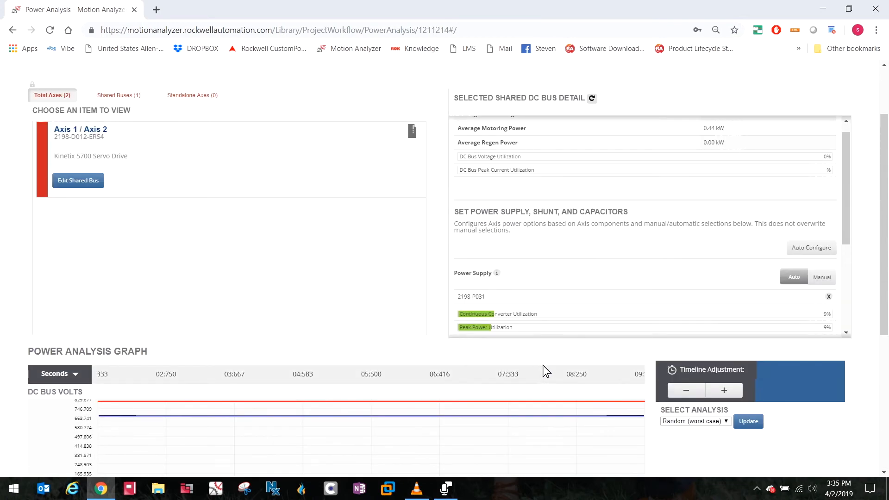
pyautogui.scroll(-2, 846, 173)
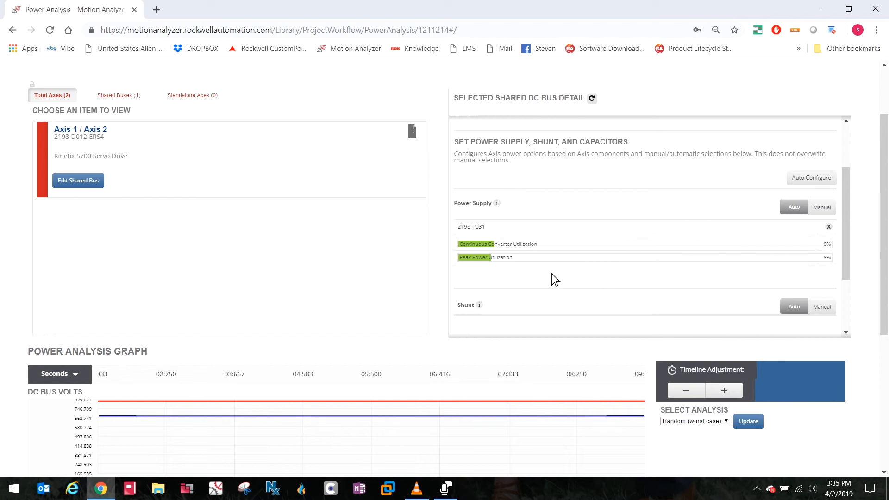
pyautogui.scroll(-1, 564, 270)
pyautogui.scroll(-2, 564, 270)
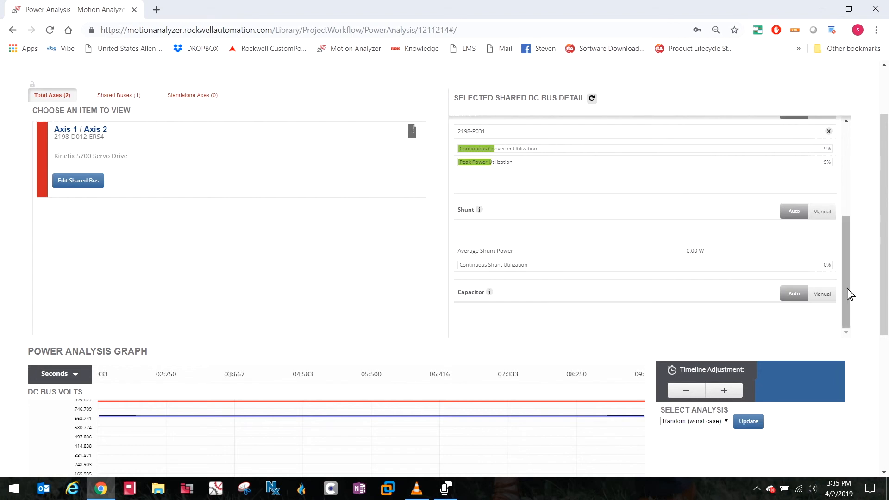
pyautogui.moveTo(847, 288); pyautogui.dragTo(849, 273)
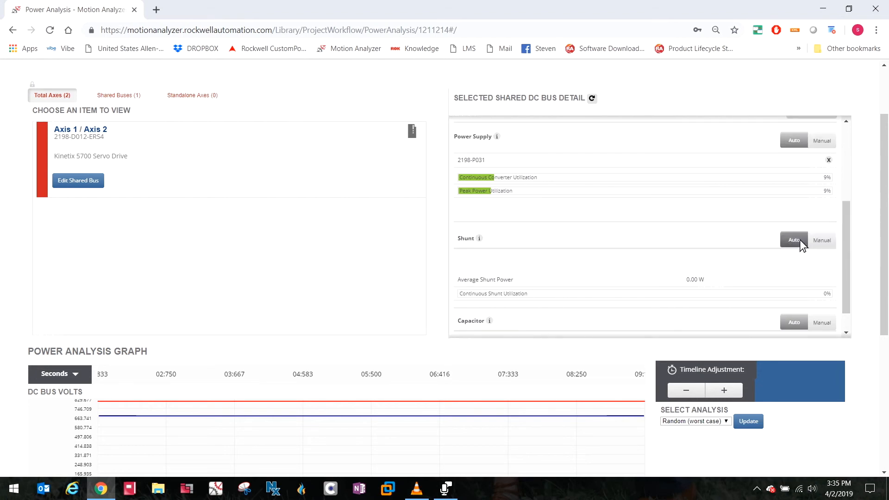
pyautogui.scroll(2, 843, 182)
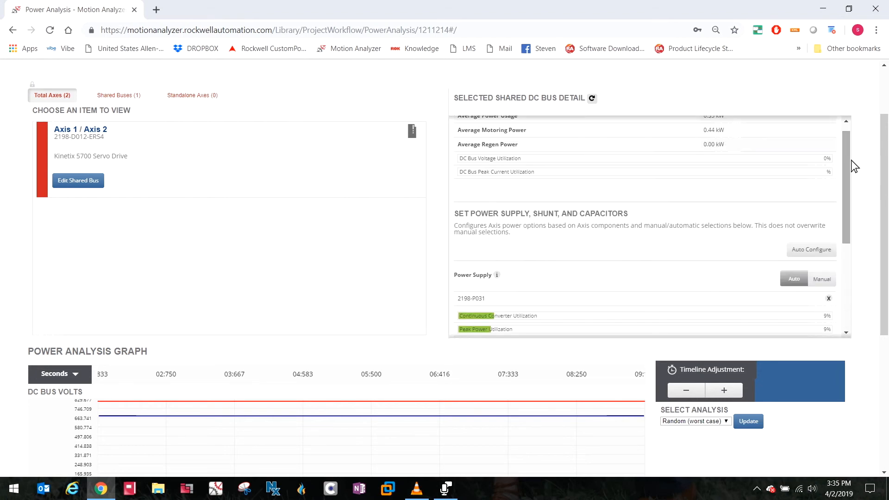
pyautogui.scroll(2, 874, 186)
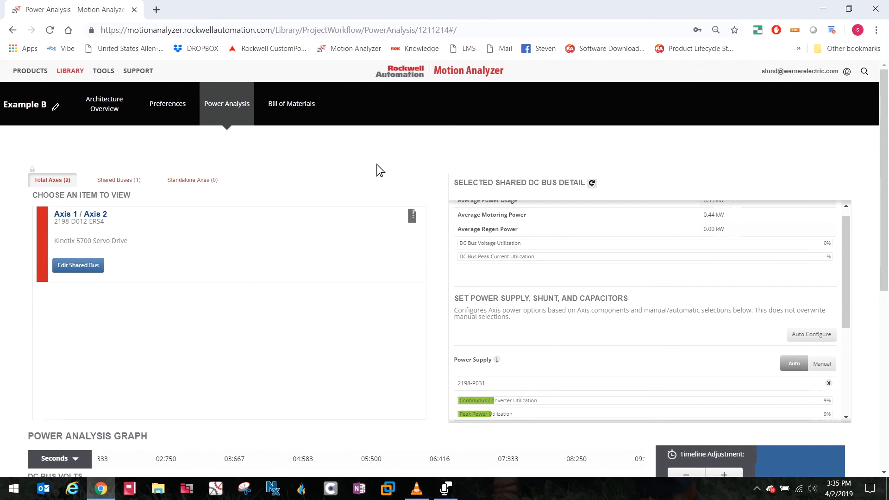
# Open the Bill of Materials and export the BOM
pyautogui.click(291, 108)
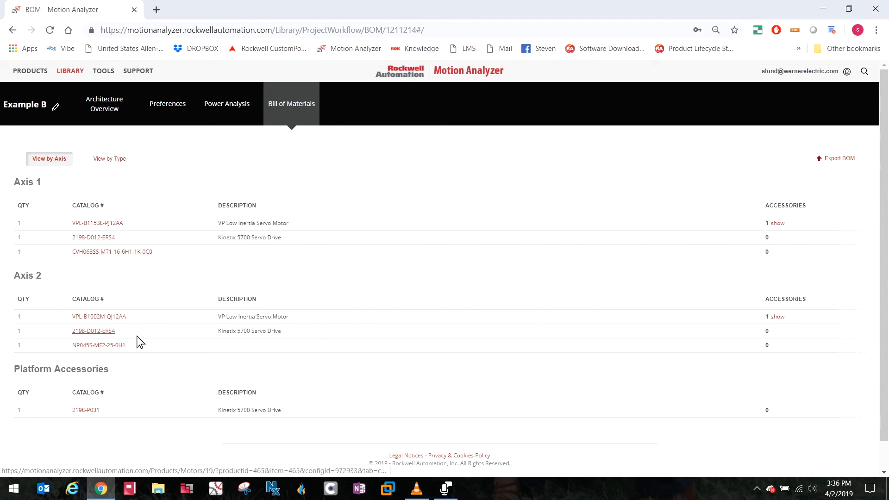
pyautogui.click(827, 161)
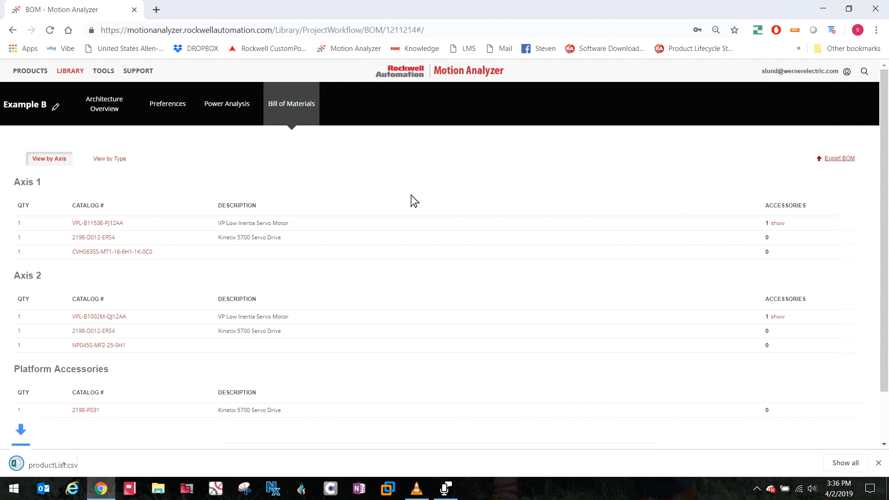
# Open the exported productList.csv in Excel, widen its columns to review the parts list, and close it
pyautogui.click(63, 472)
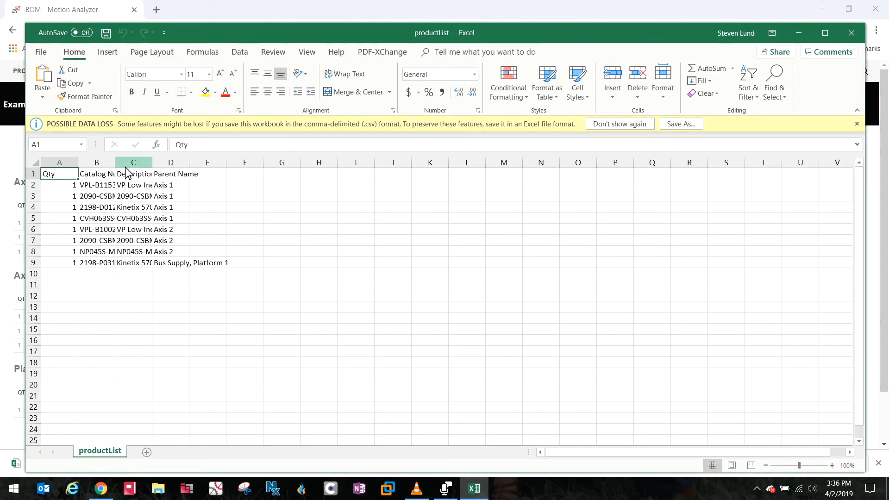
pyautogui.moveTo(116, 171); pyautogui.dragTo(394, 173)
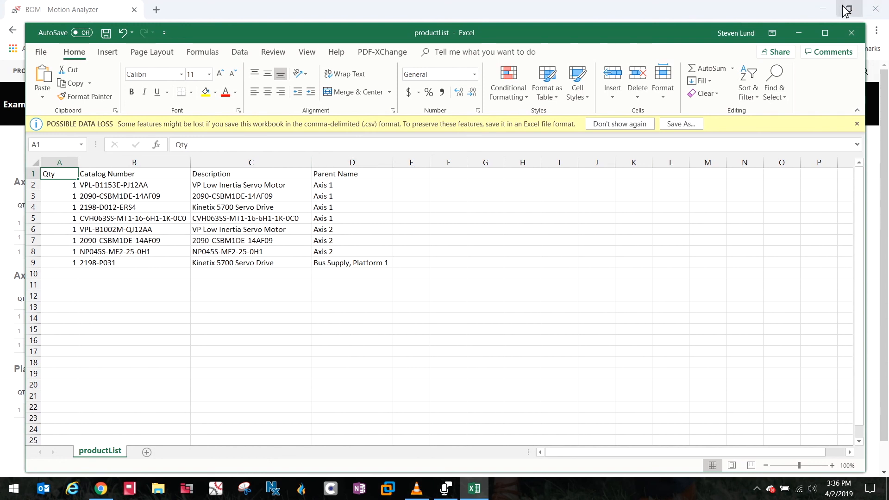
pyautogui.click(848, 33)
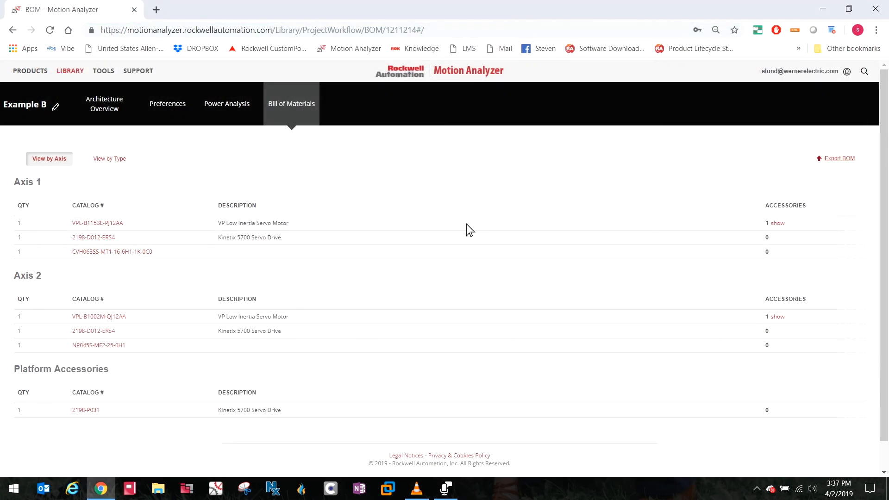